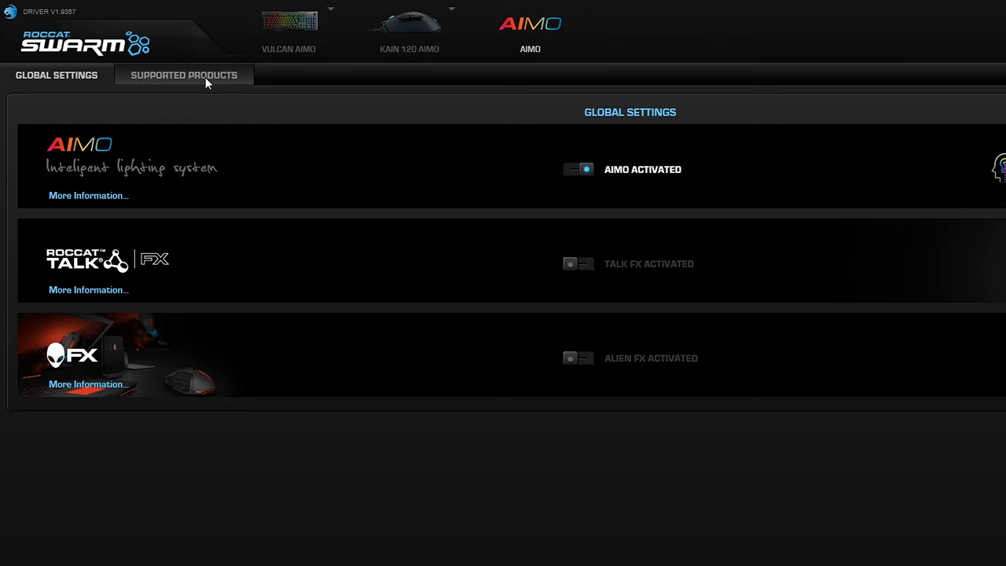
Step: Open the Vulcan AIMO keyboard settings and look at the custom picture options for onboard profile slot 1
left_click(302, 31)
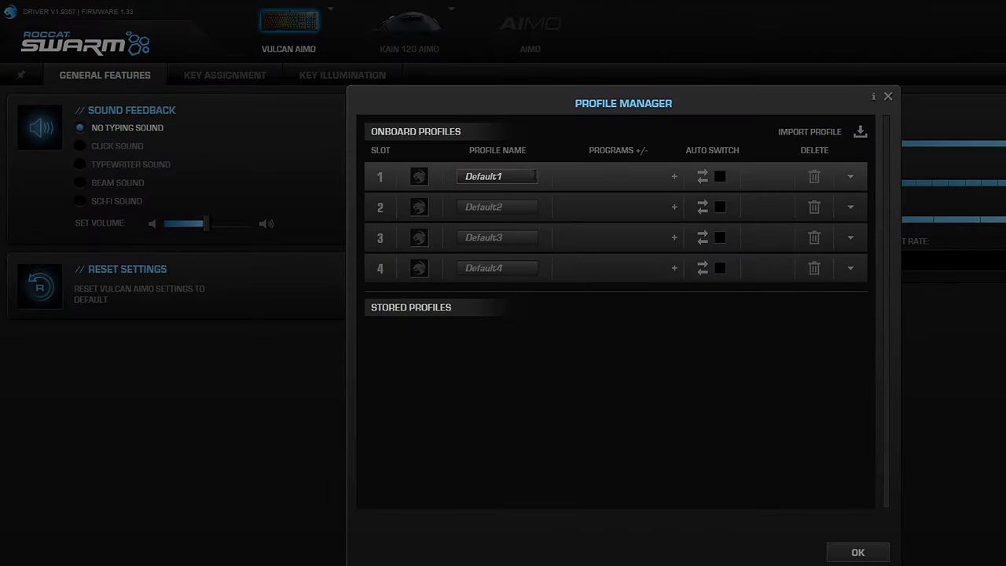
left_click(420, 178)
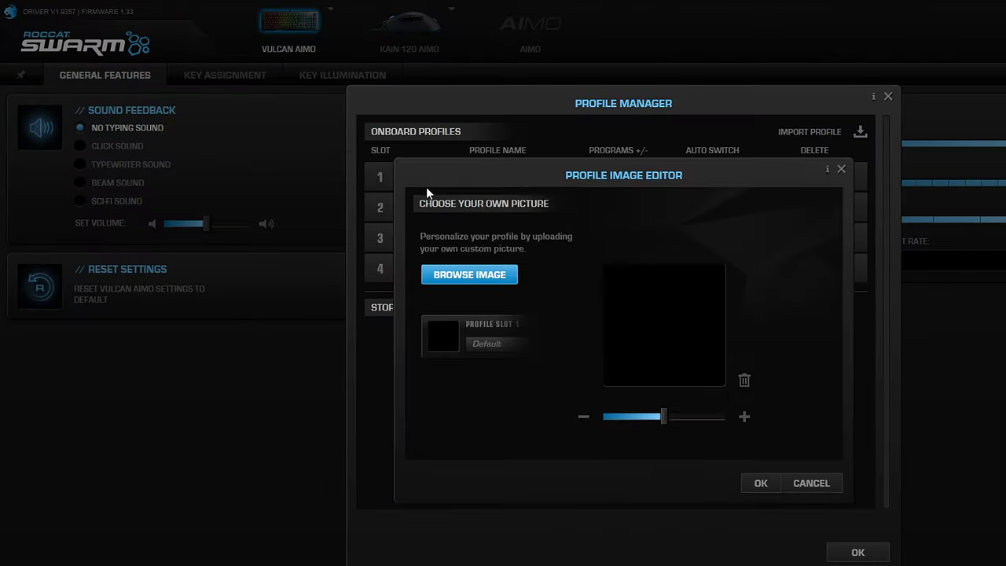
left_click(478, 272)
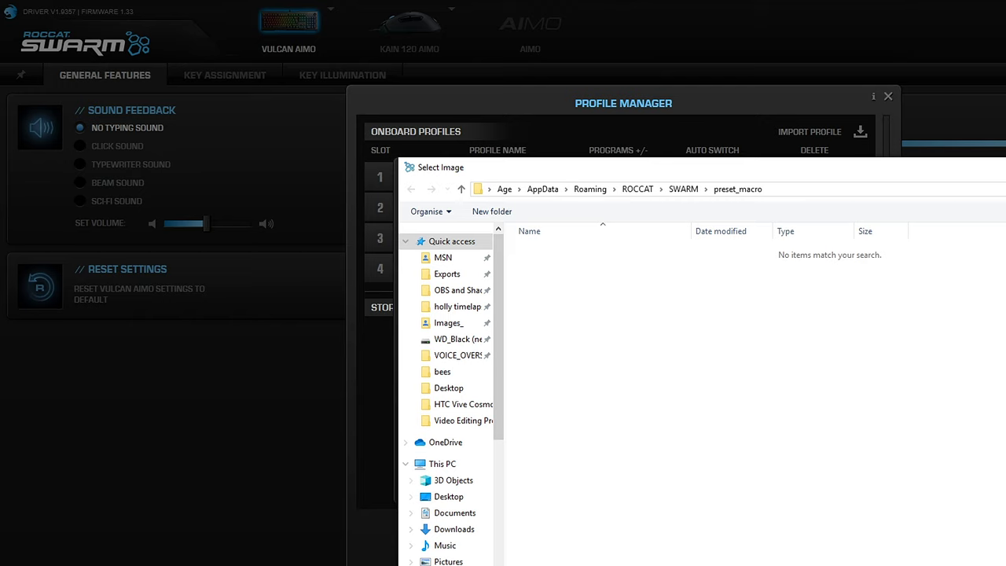
key("Escape")
left_click(809, 484)
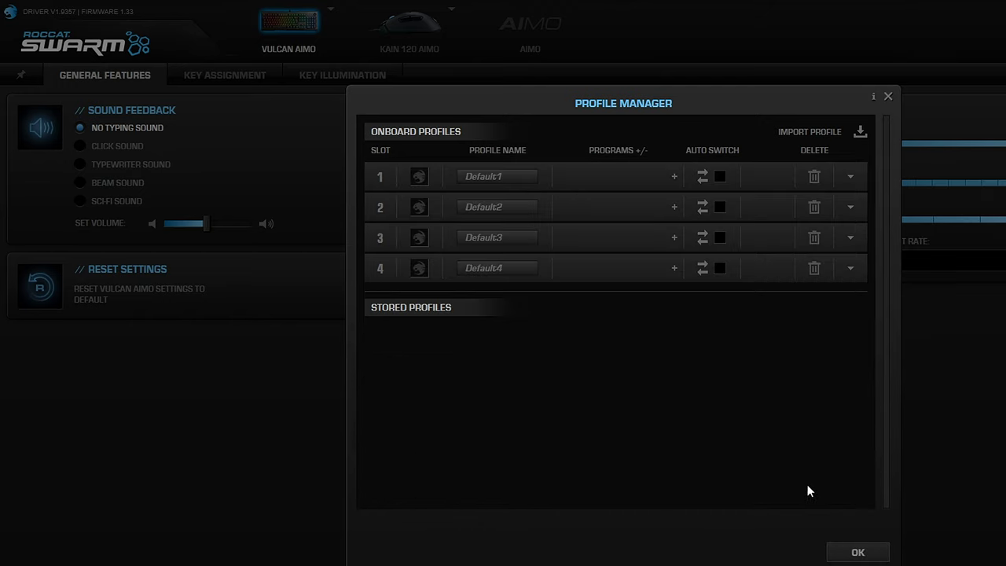
Step: Rename onboard profile 1 as The Prawn and onboard profile 2 as Gaming Prawn
left_click(499, 175)
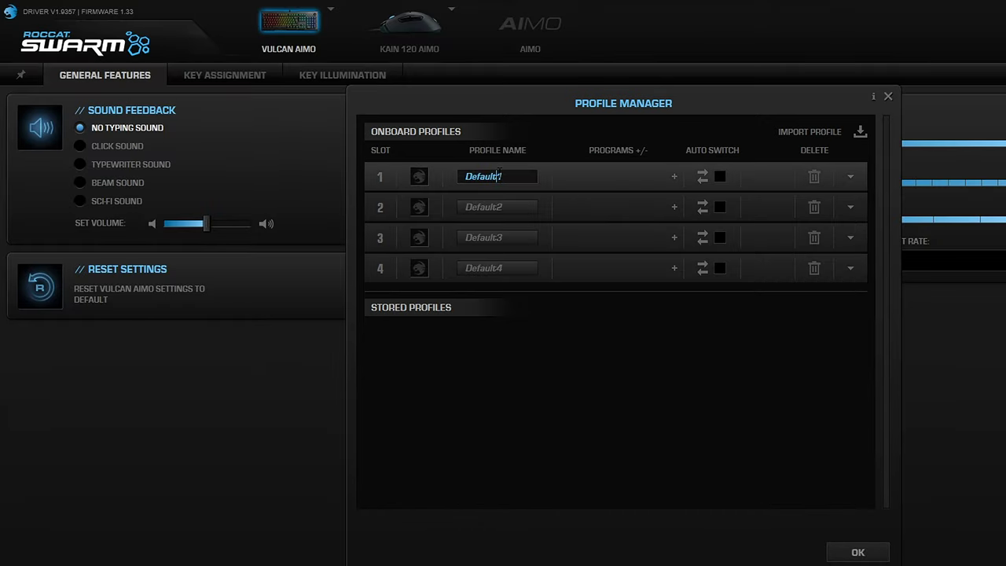
type("7")
key("Return")
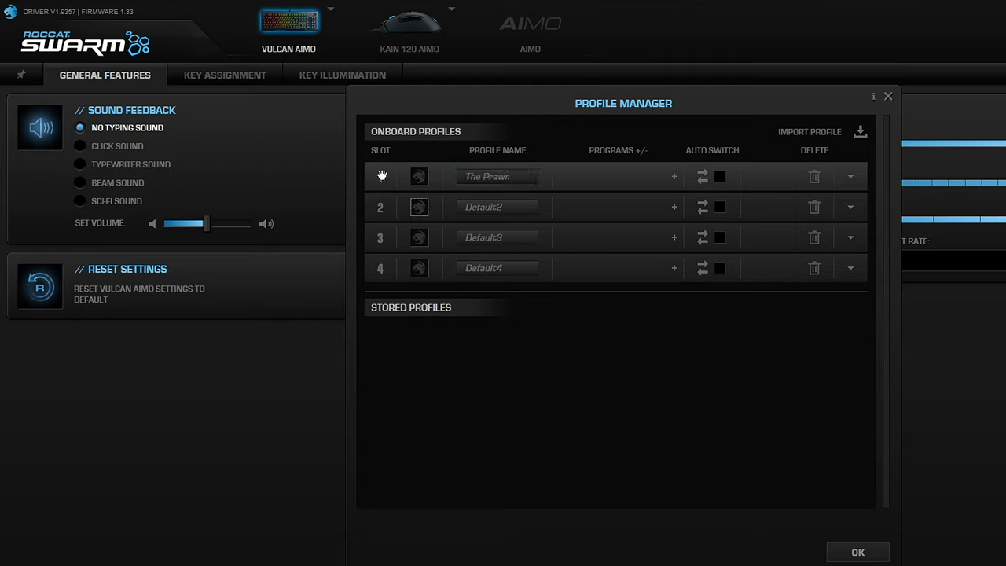
left_click(518, 208)
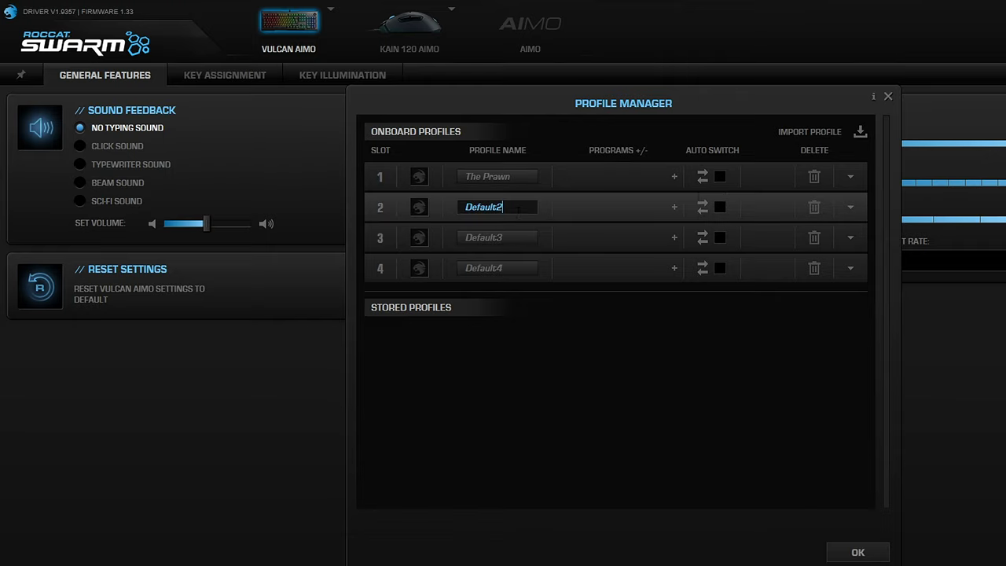
type("The")
key("BackSpace")
key("BackSpace")
key("BackSpace")
key("BackSpace")
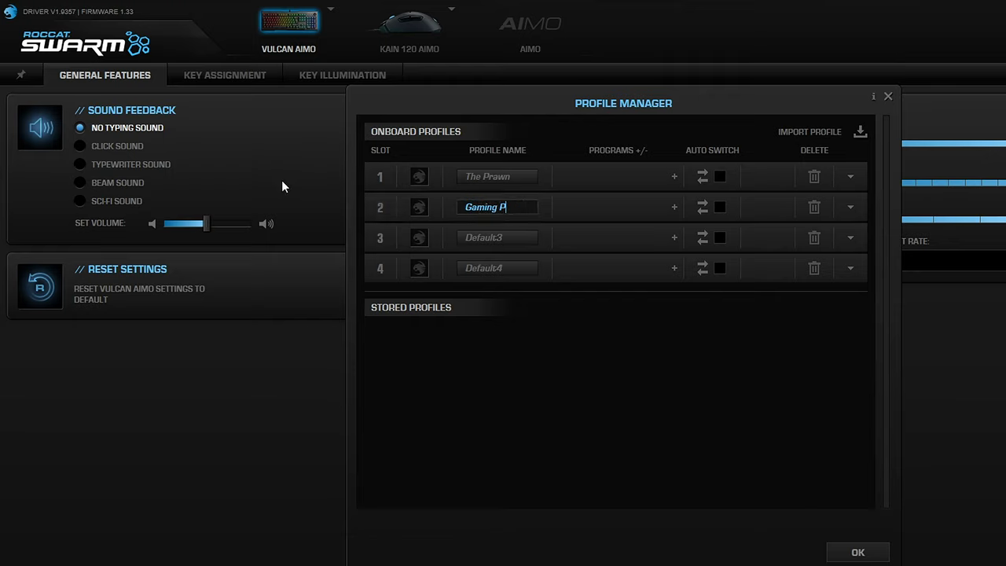
Step: Rename onboard profile 3 as Work Prawn and profile 4 as Video Prawn, and confirm the profile changes
double_click(479, 237)
type("Work Prawn")
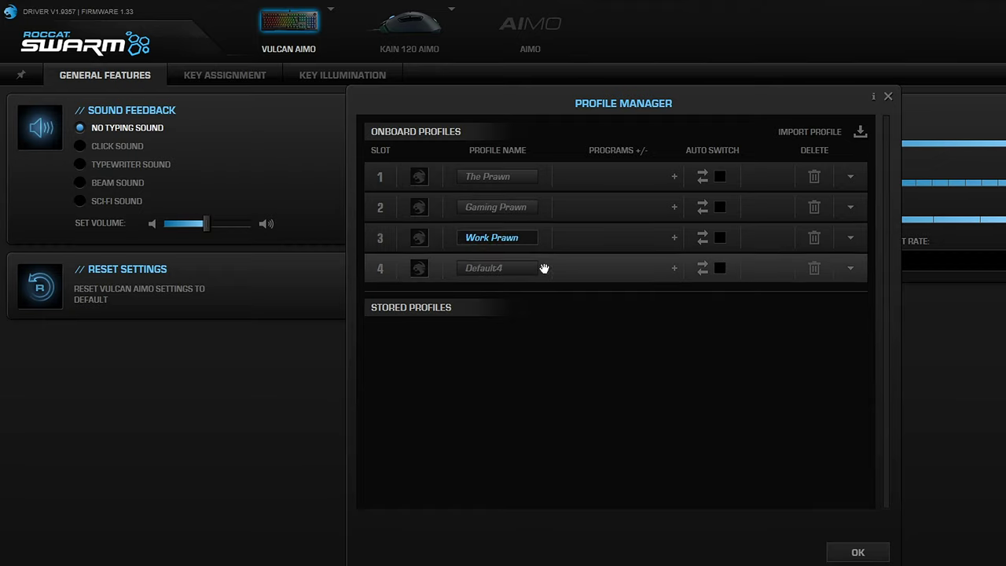
double_click(484, 266)
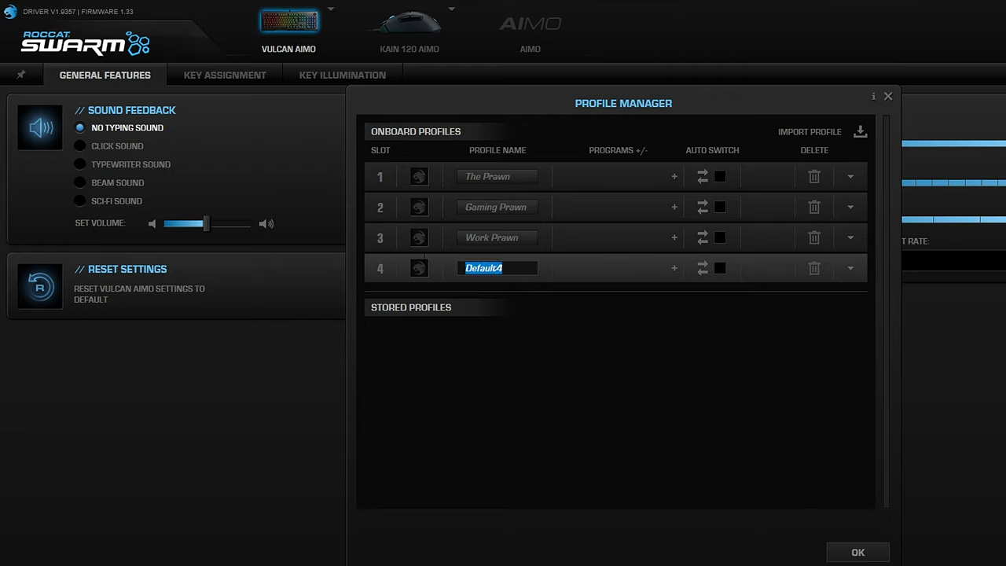
type("Video Prawn")
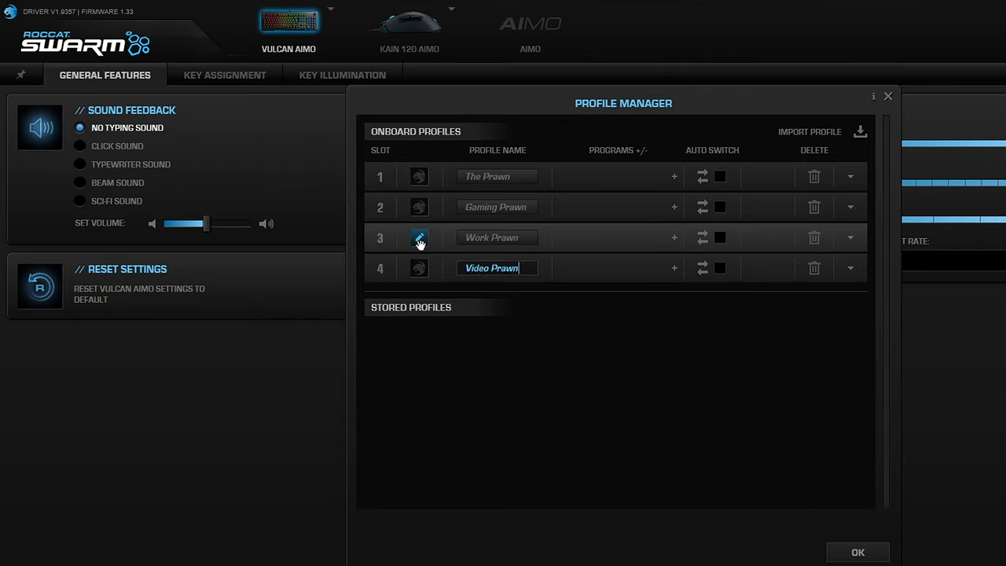
left_click(859, 553)
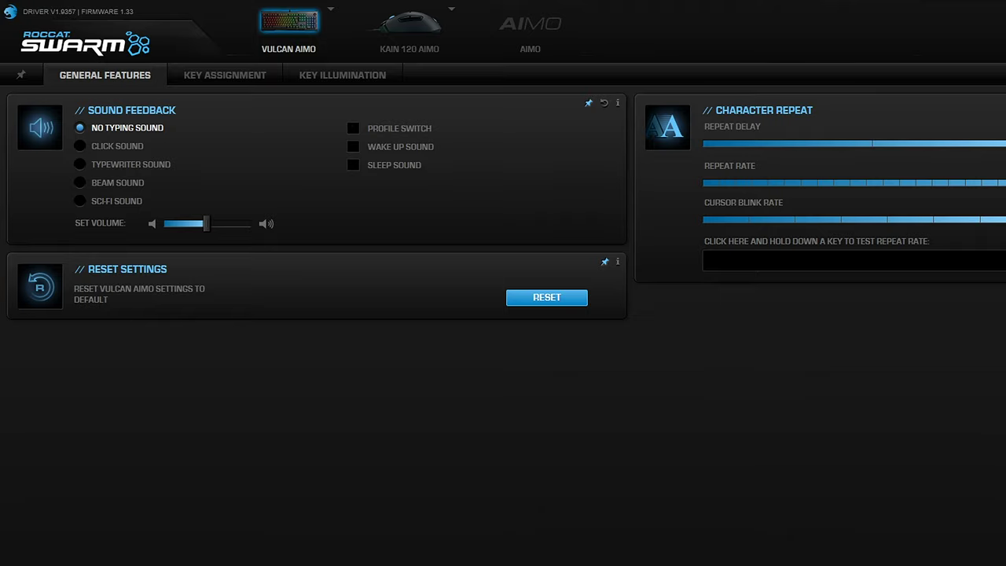
Step: In the macro manager, include the whole Tom Clancy's Rainbow Six Siege macro set, review its macros and confirm
scroll(439, 300, "down", 6)
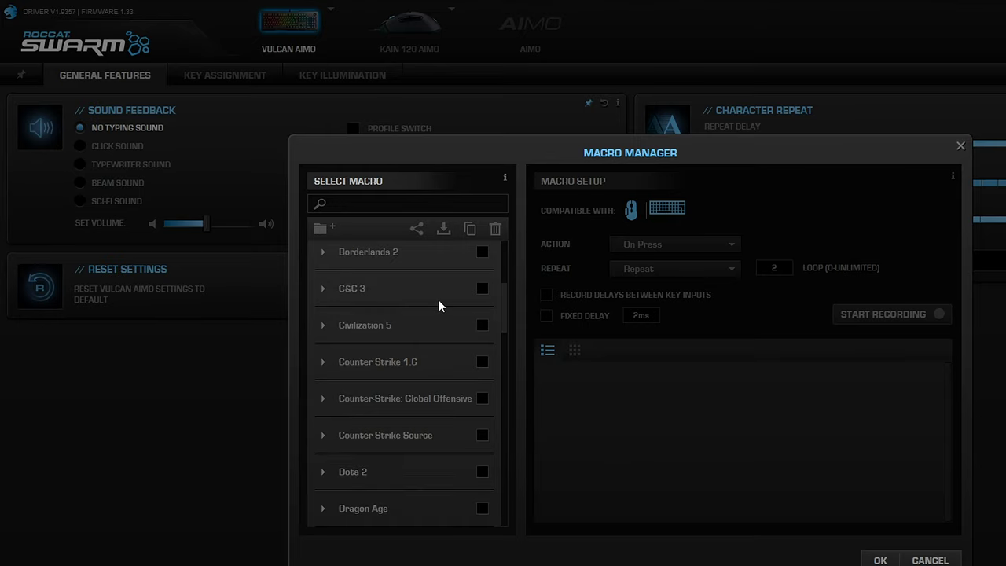
scroll(434, 315, "down", 5)
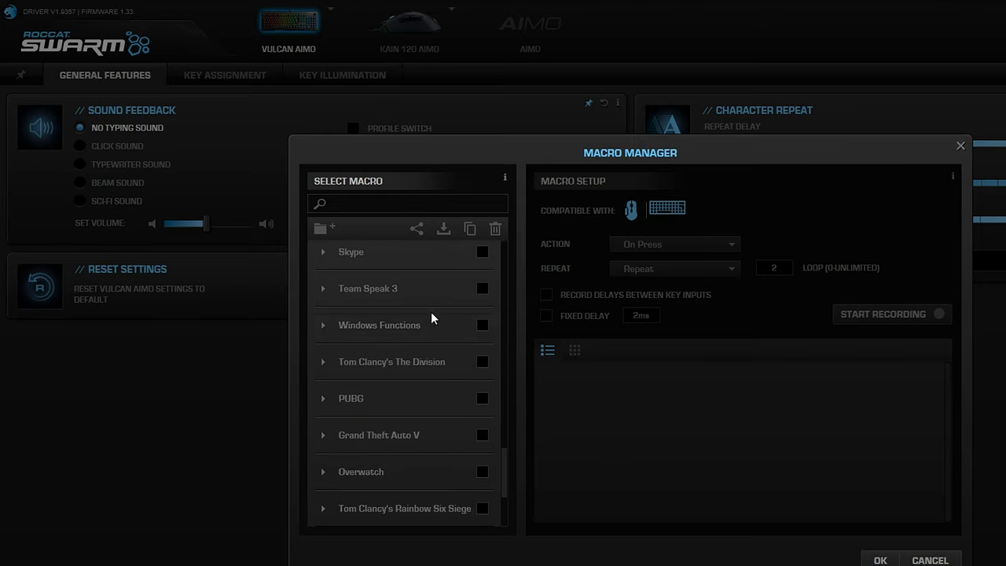
scroll(430, 315, "down", 2)
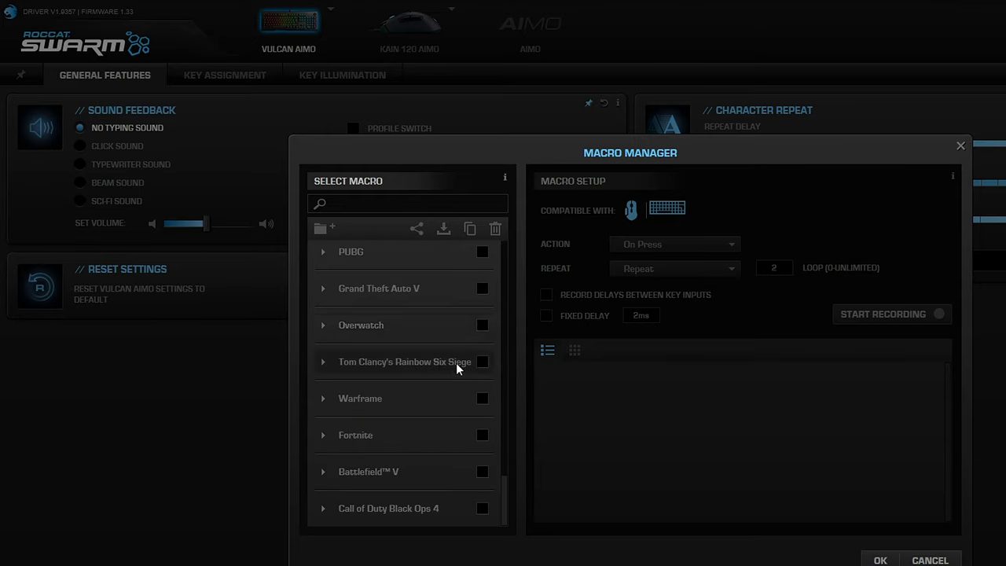
left_click(482, 363)
scroll(405, 407, "up", 3)
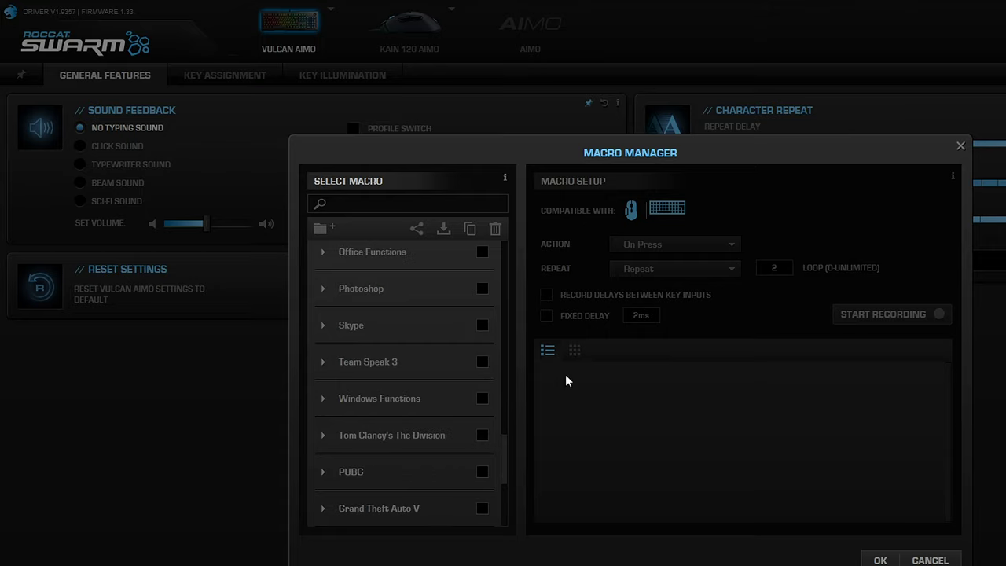
scroll(462, 477, "down", 3)
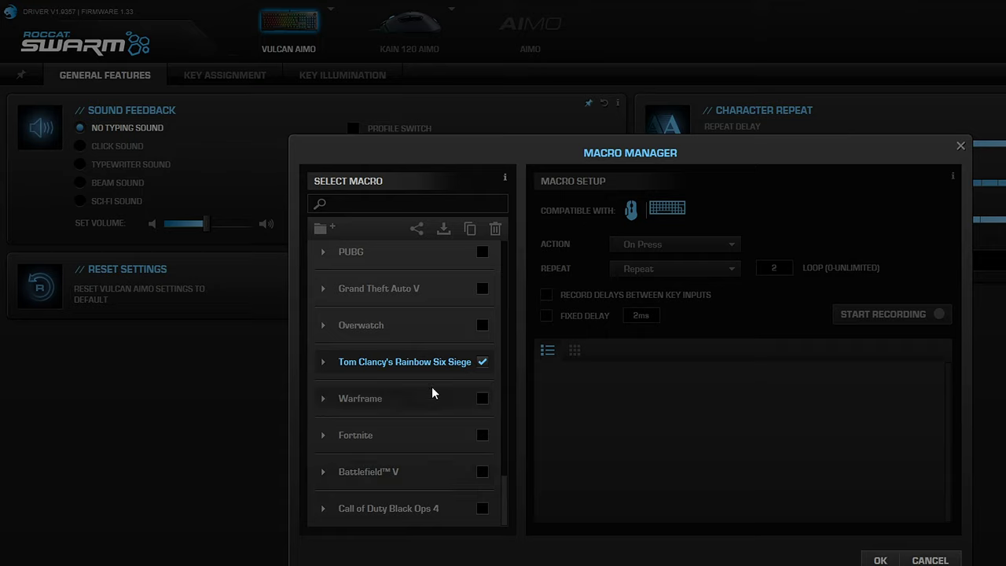
left_click(323, 362)
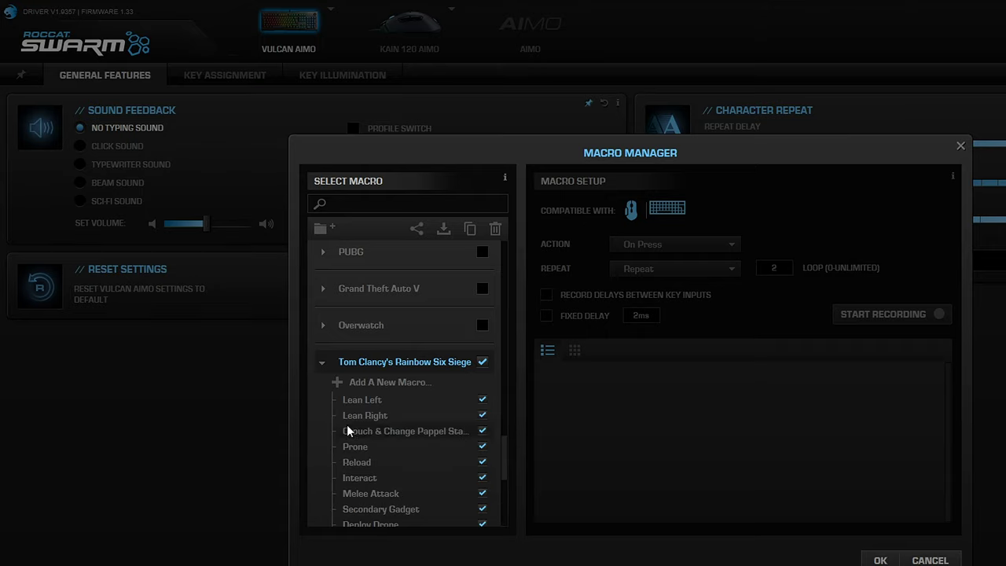
scroll(354, 441, "down", 5)
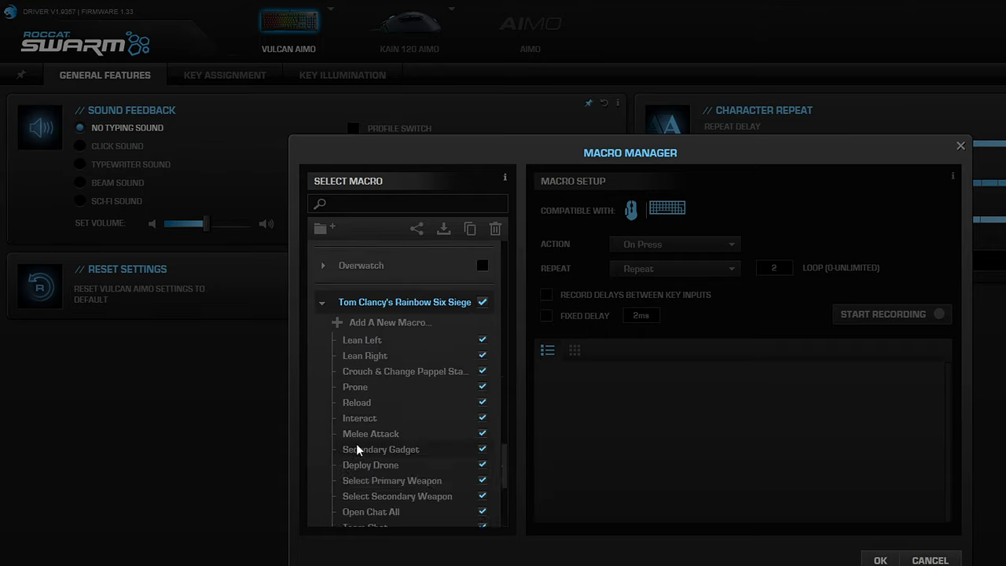
left_click(880, 560)
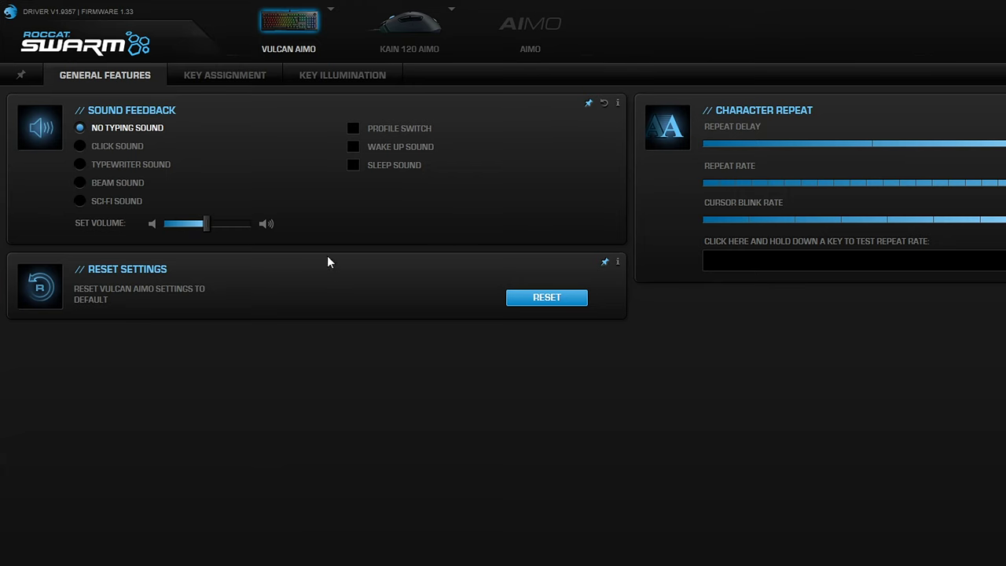
Step: In the keyboard's key assignment, assign the Full map function from the Battlefield V set to the R key
left_click(226, 78)
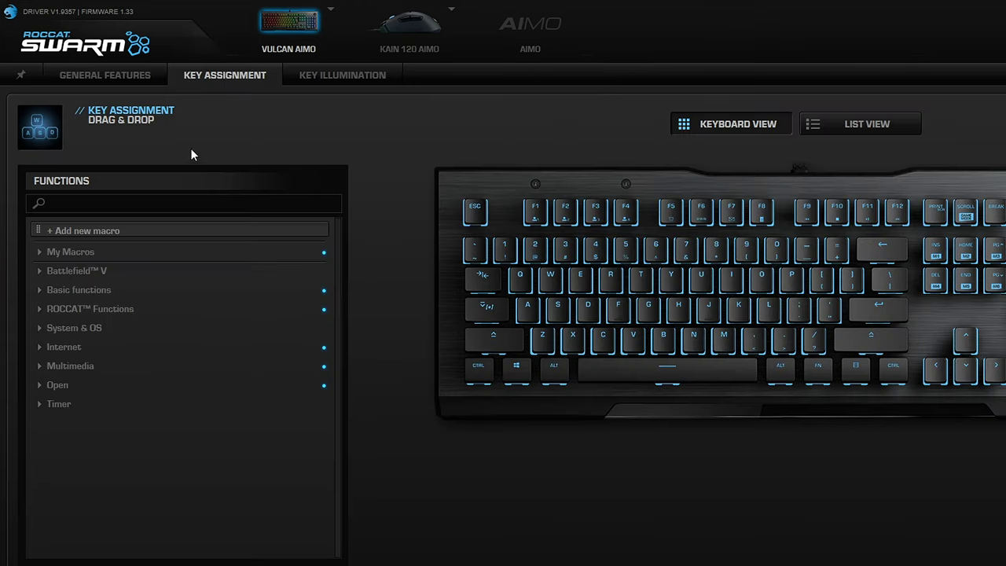
left_click(40, 253)
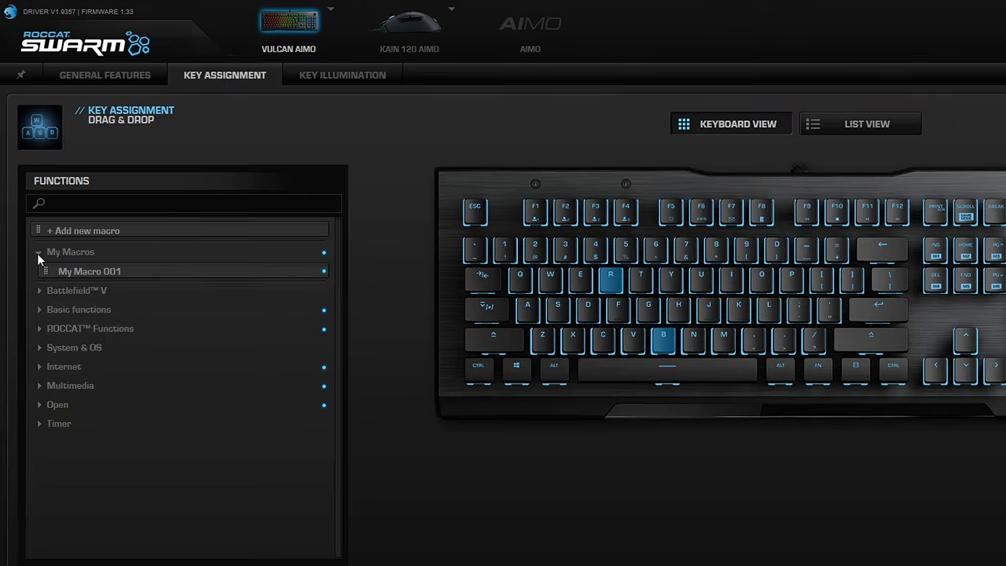
left_click(39, 292)
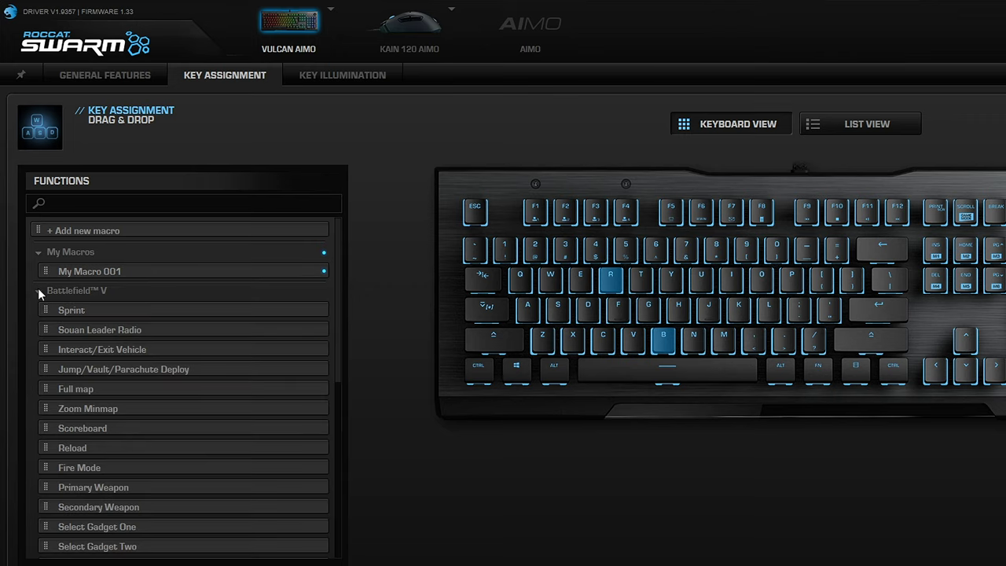
left_click(612, 282)
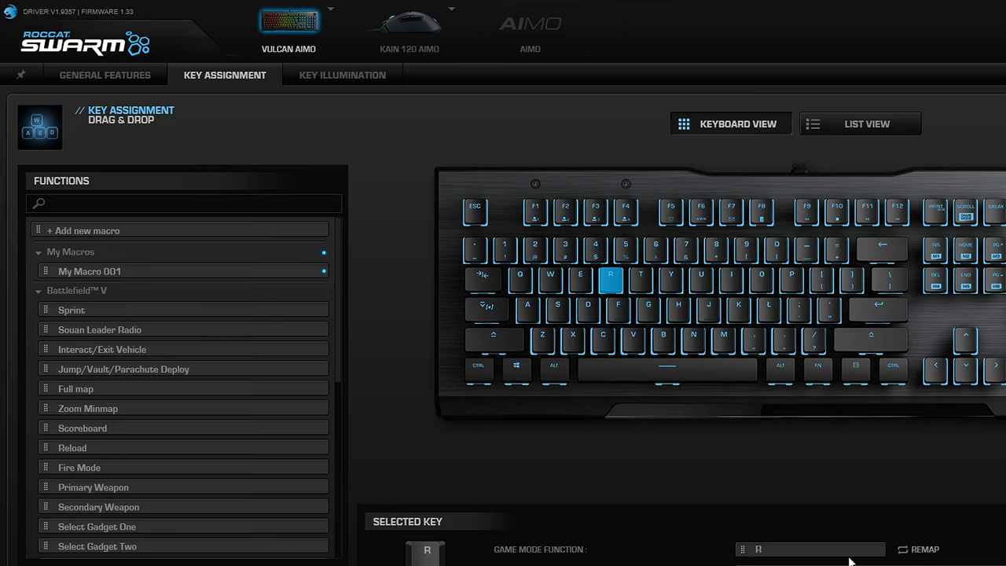
left_click_drag(79, 389, 181, 437)
left_click(39, 292)
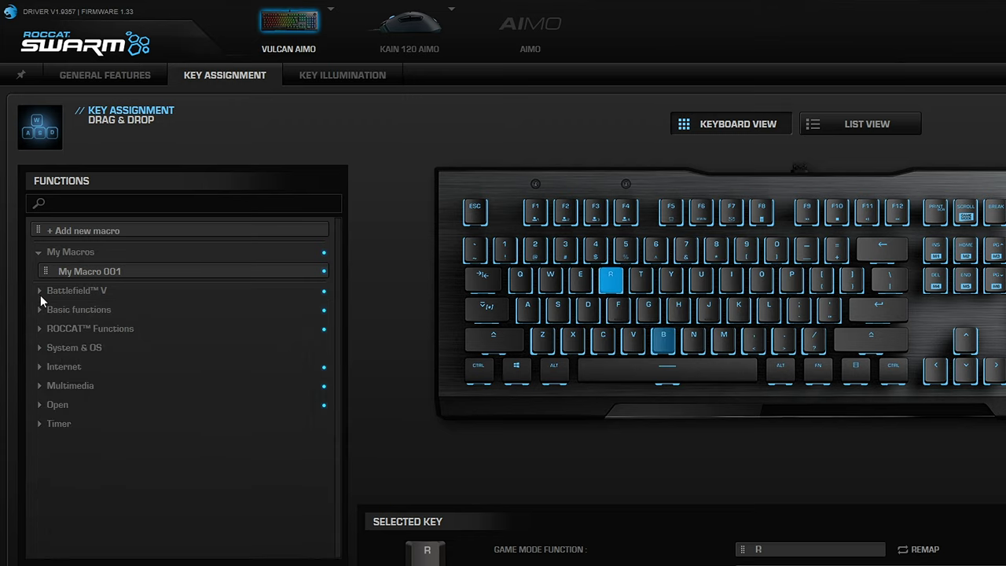
Step: Try assigning the basic functions Remap and Assign Hotkey to the R key
left_click(39, 311)
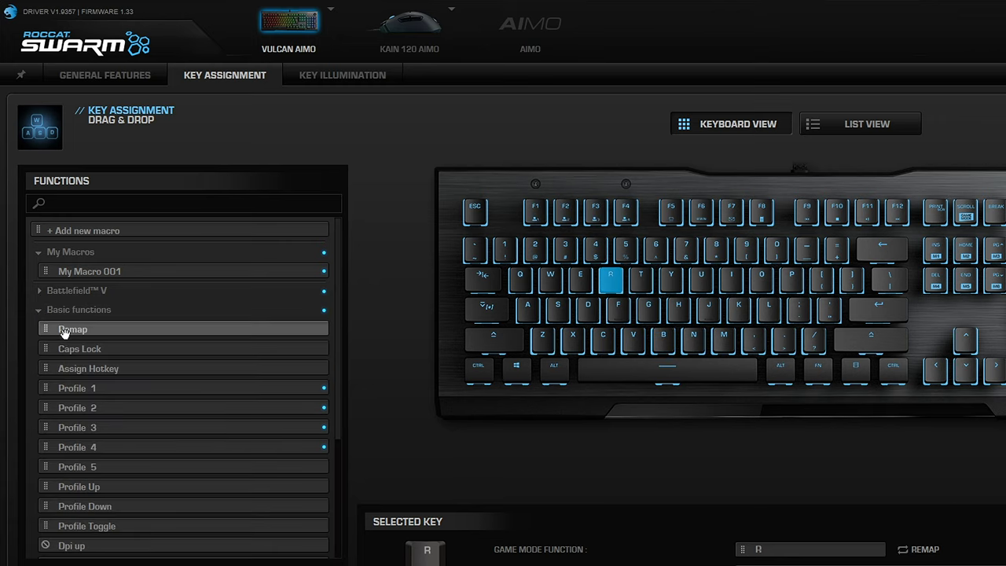
left_click_drag(69, 335, 490, 526)
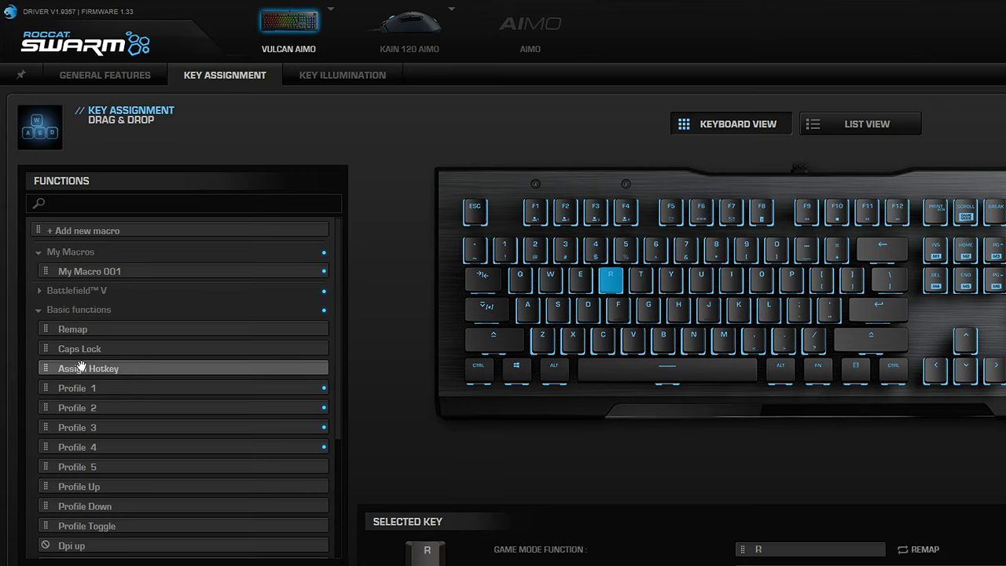
left_click_drag(82, 366, 520, 560)
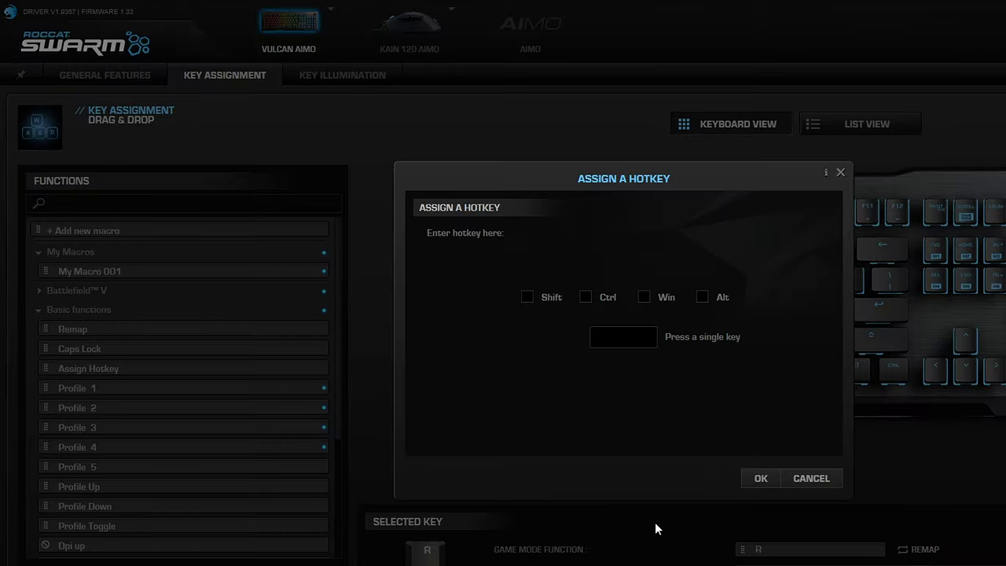
left_click(807, 470)
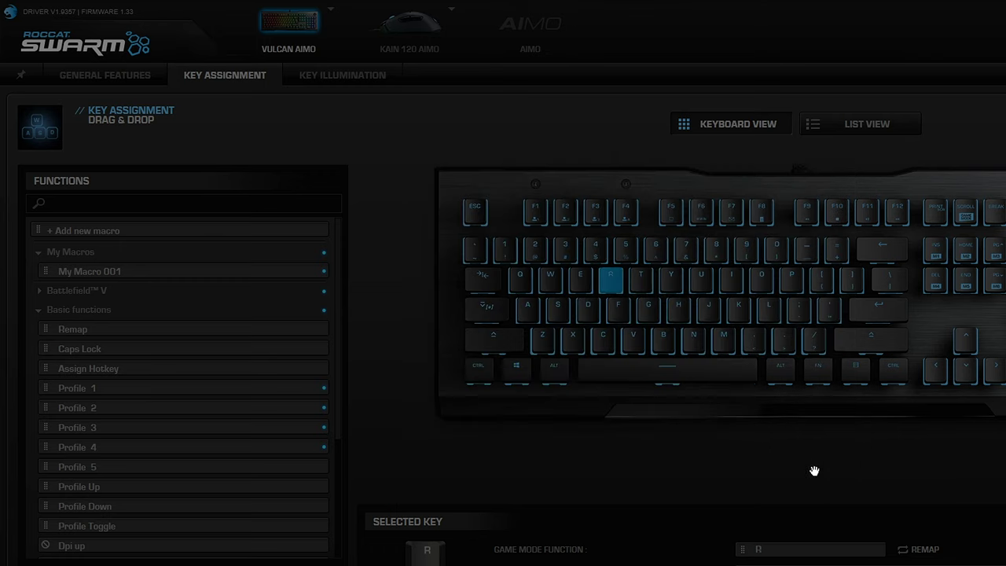
Step: Examine the assignable functions in the Basic, ROCCAT, System & OS, Internet and Multimedia categories
scroll(98, 407, "down", 5)
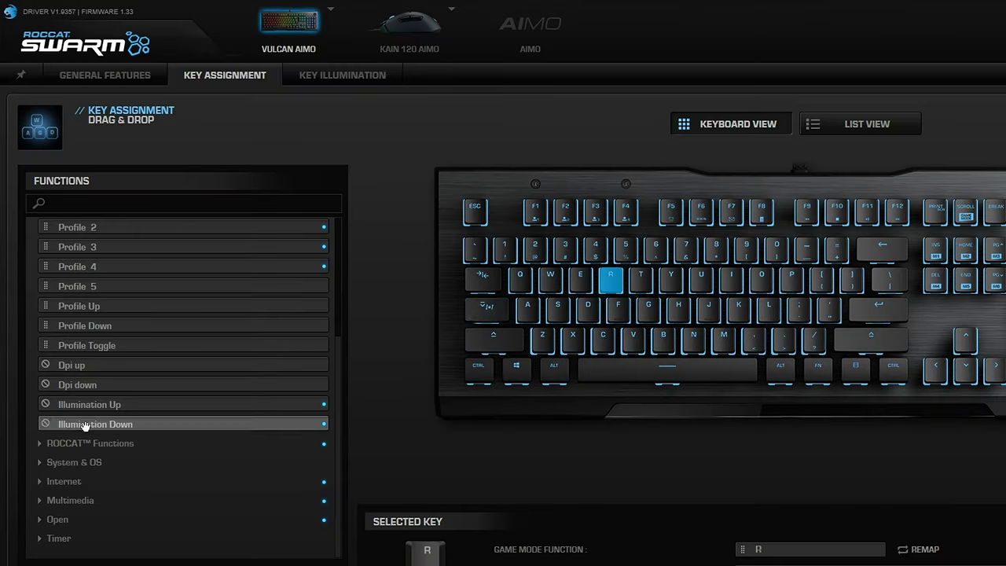
left_click(40, 443)
scroll(41, 456, "down", 1)
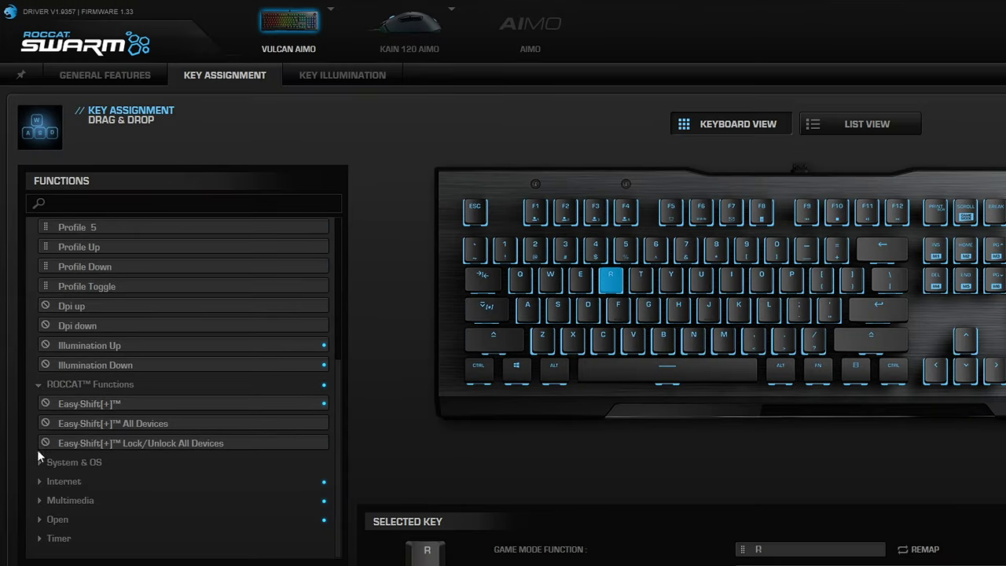
left_click(39, 462)
scroll(45, 472, "down", 8)
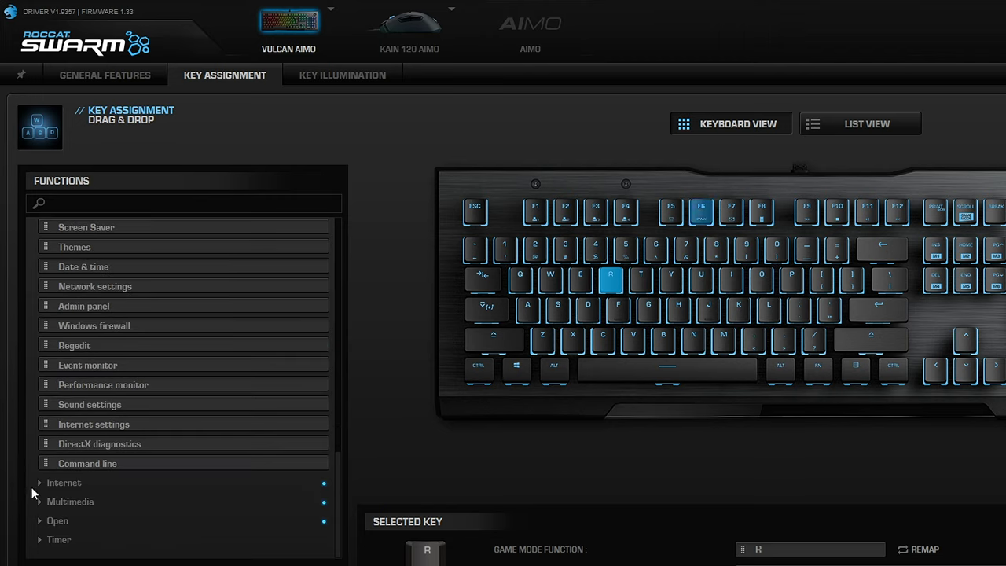
left_click(41, 483)
scroll(45, 481, "down", 3)
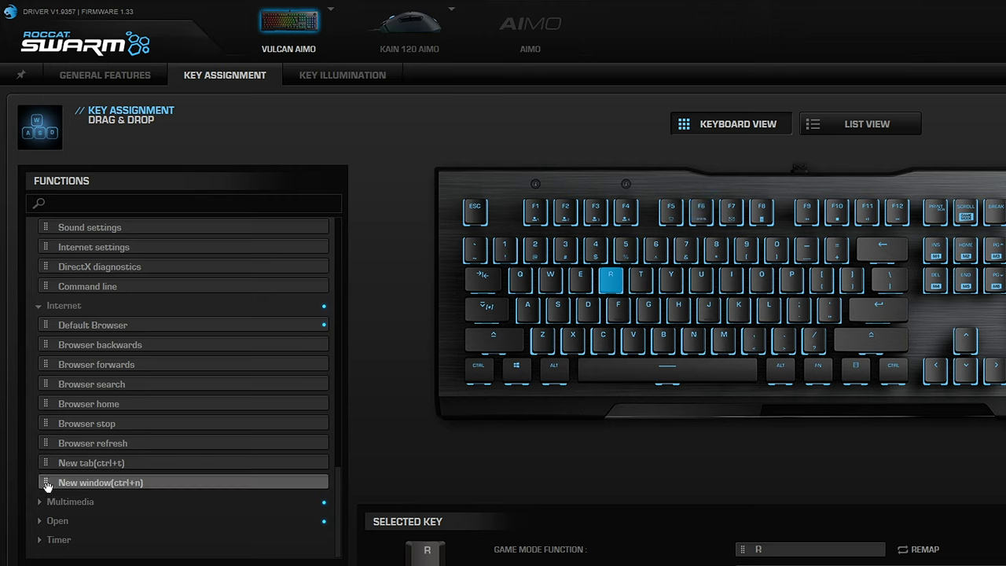
left_click(36, 502)
scroll(37, 500, "down", 3)
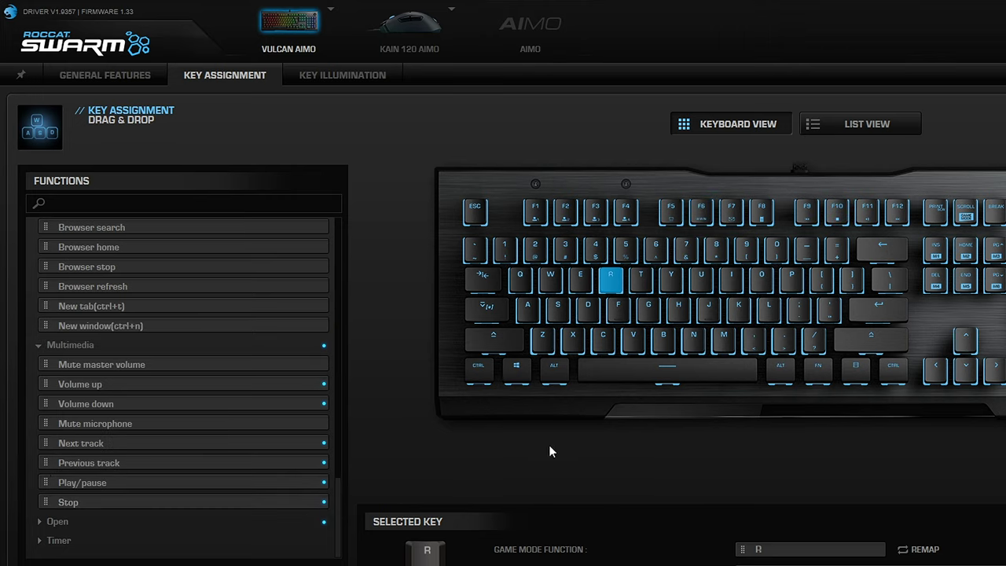
Step: In the key illumination settings, apply the Wave lighting effect and raise its speed to the maximum
left_click(354, 72)
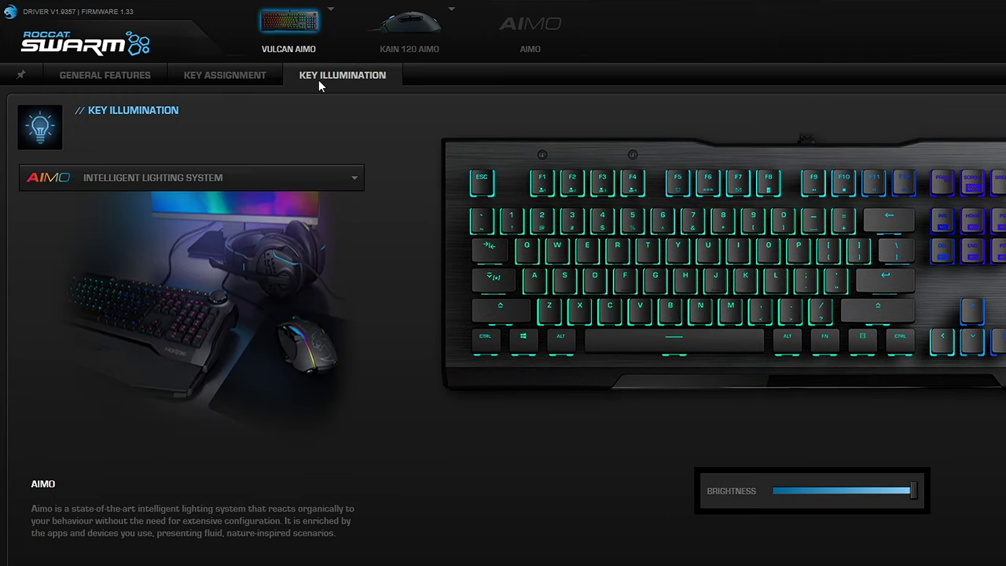
left_click(327, 180)
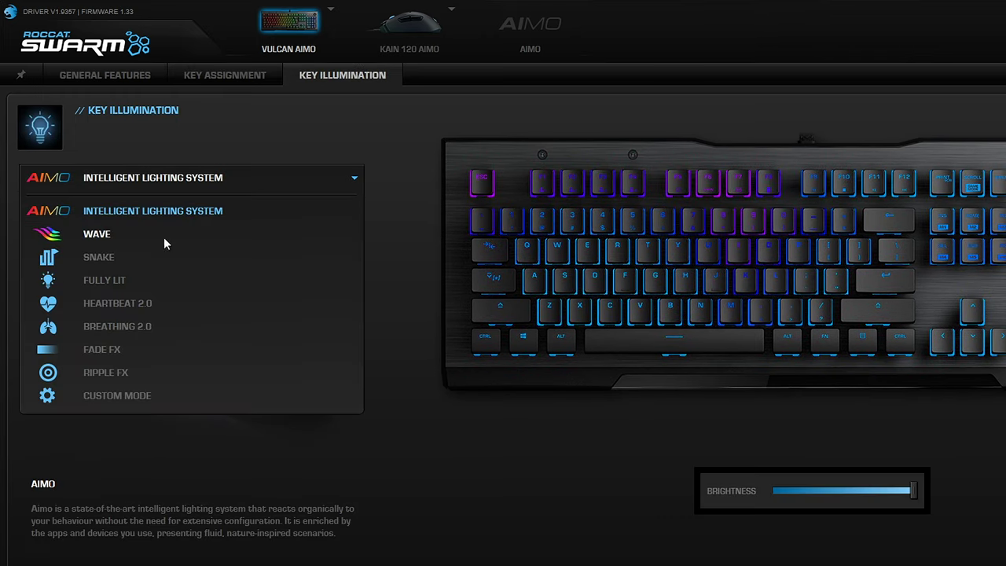
left_click(107, 236)
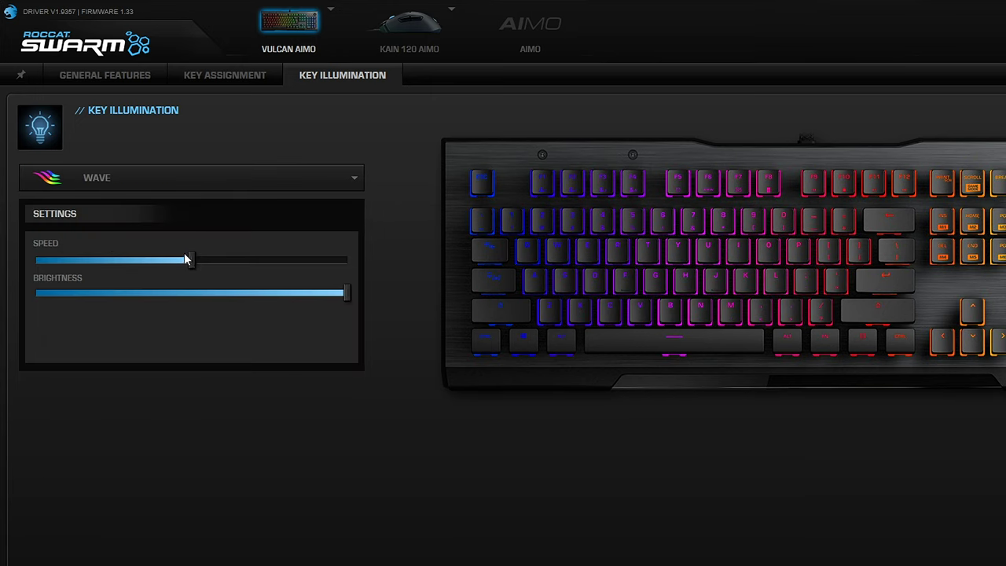
left_click_drag(187, 259, 304, 271)
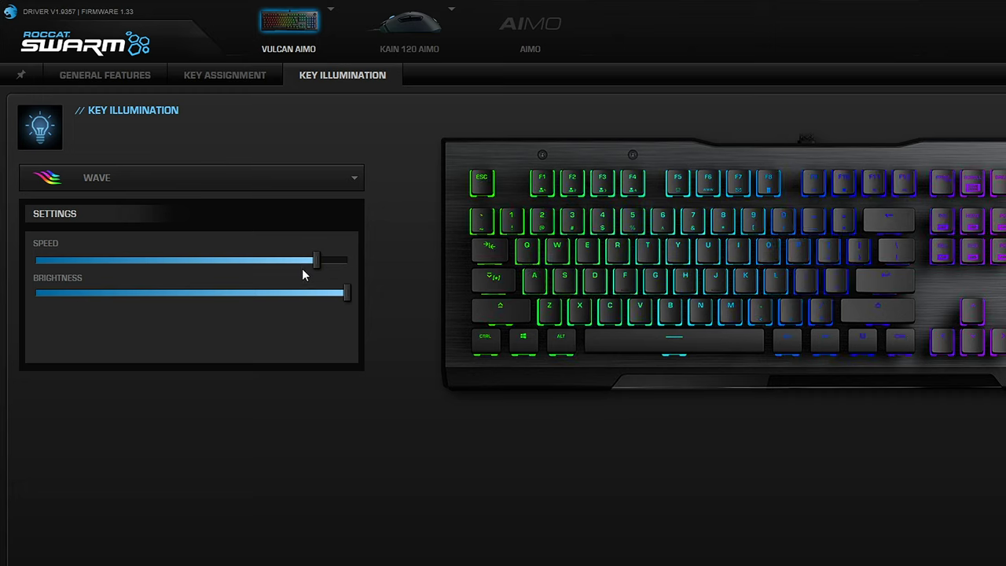
left_click_drag(322, 272, 474, 332)
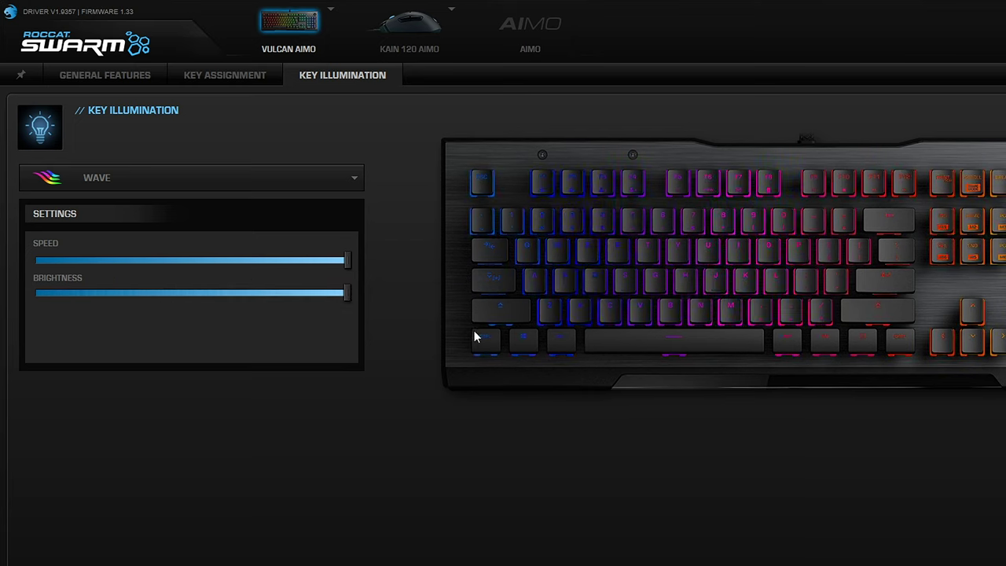
Step: Switch the lighting effect to Snake and try the green color theme, then choose the pink-red one
left_click(136, 189)
left_click(118, 256)
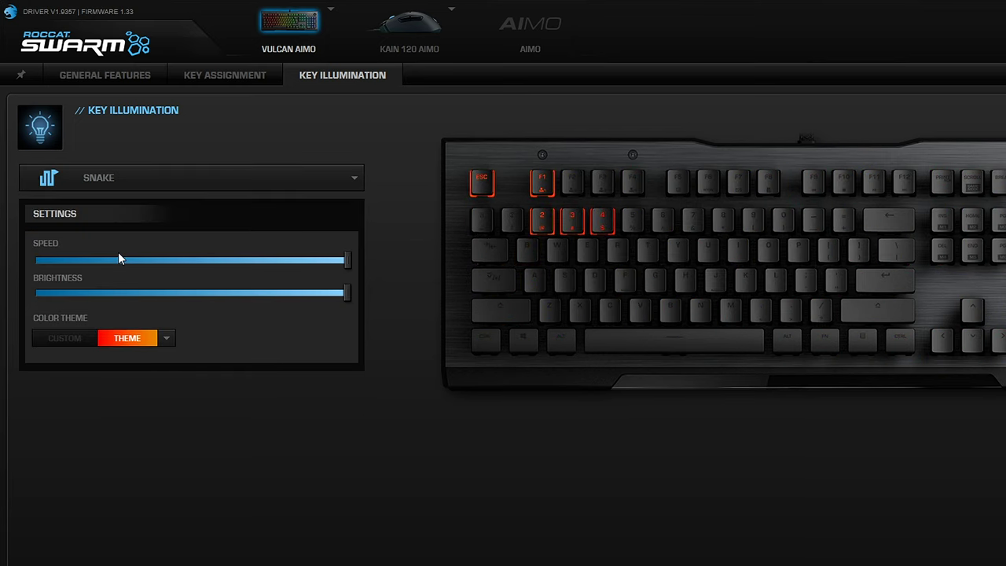
left_click(165, 338)
left_click(131, 404)
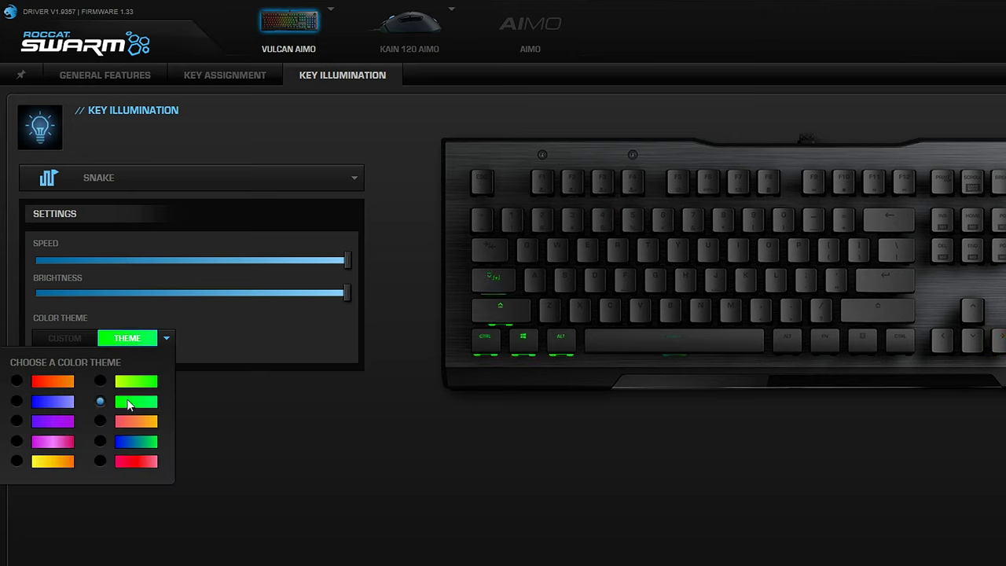
left_click(127, 459)
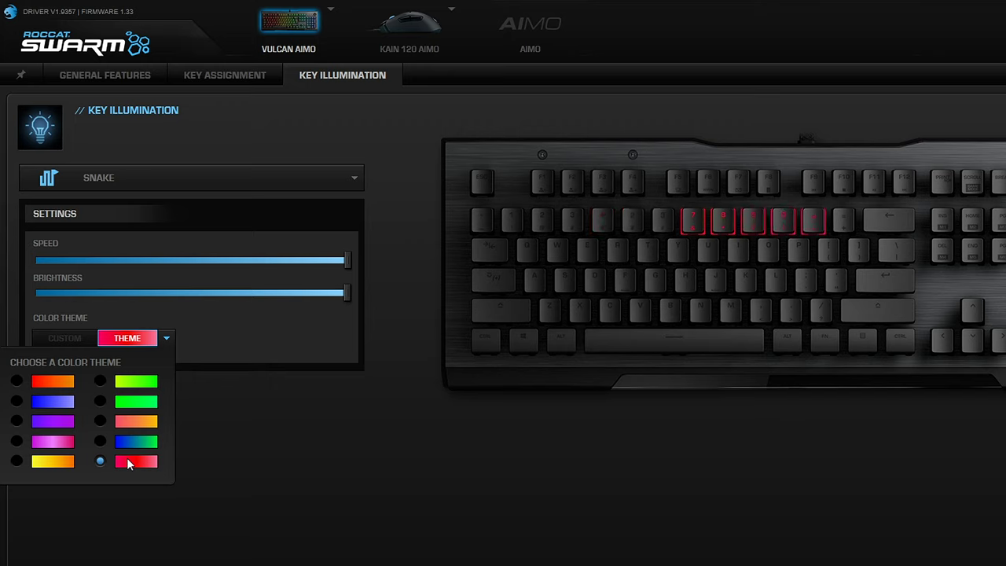
left_click(131, 216)
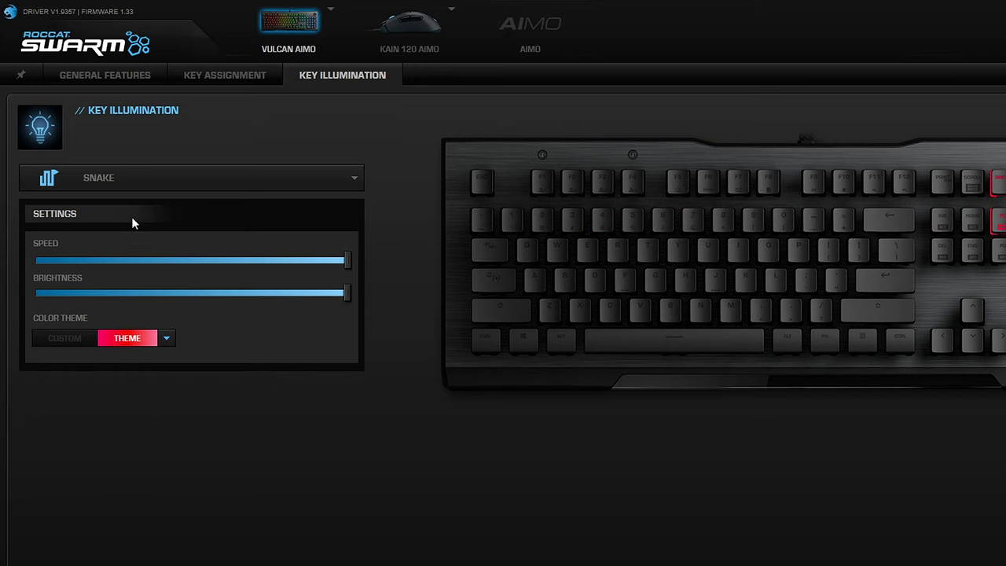
Step: Switch the lighting effect to Fully Lit and apply the green color theme
left_click(197, 180)
left_click(132, 280)
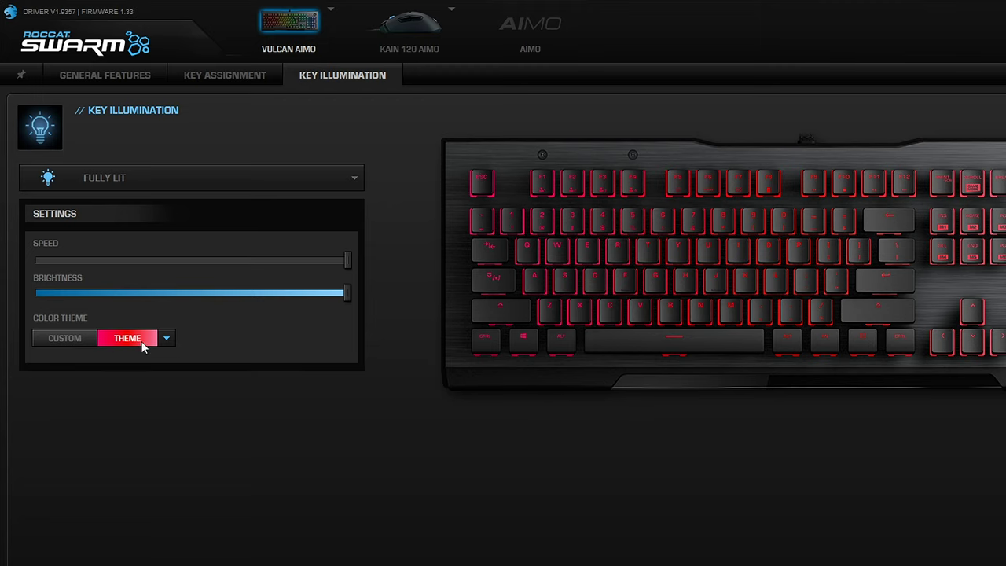
left_click(165, 340)
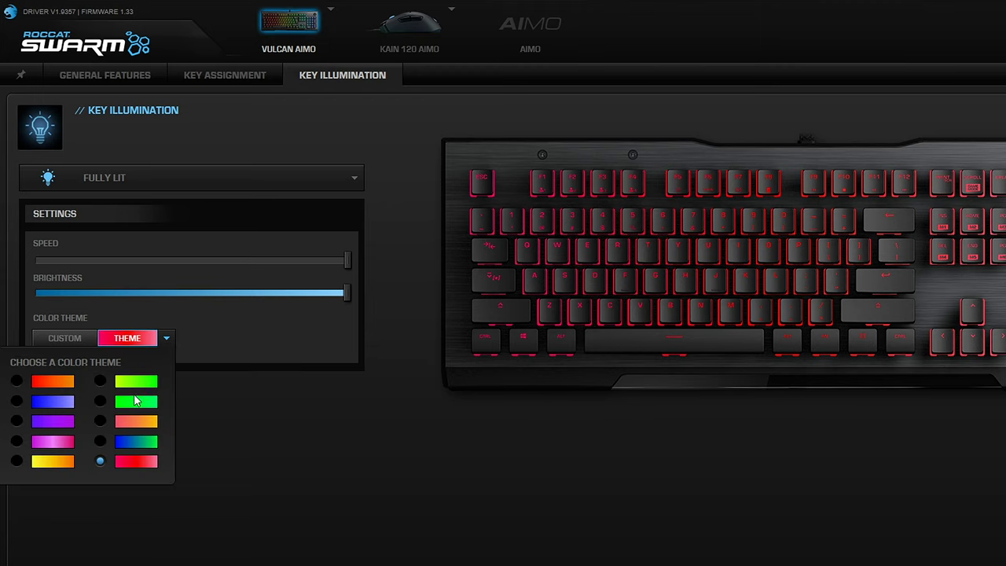
left_click(136, 402)
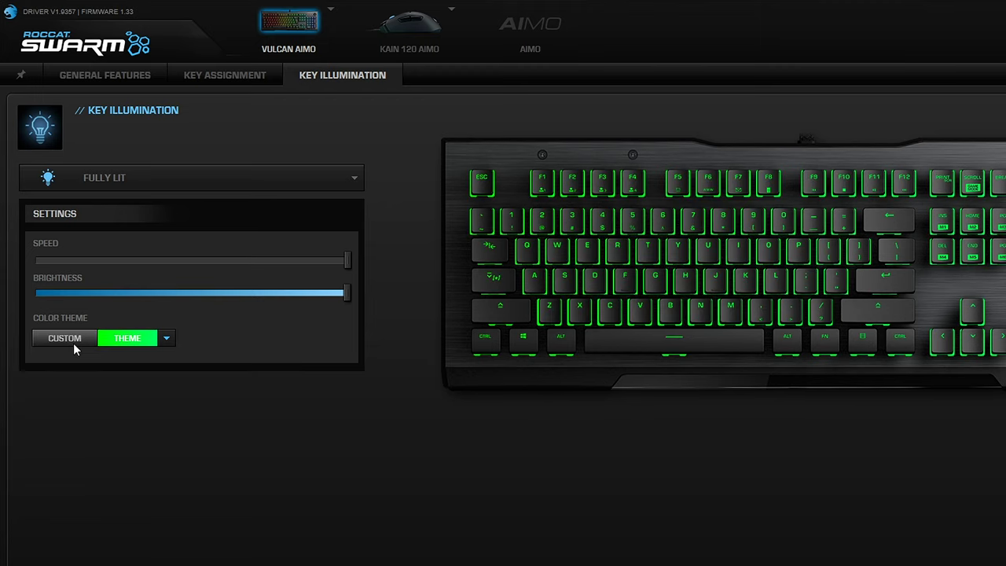
Step: Use custom colors for Fully Lit, making the first color zone white, the third violet and the fifth red
left_click(58, 340)
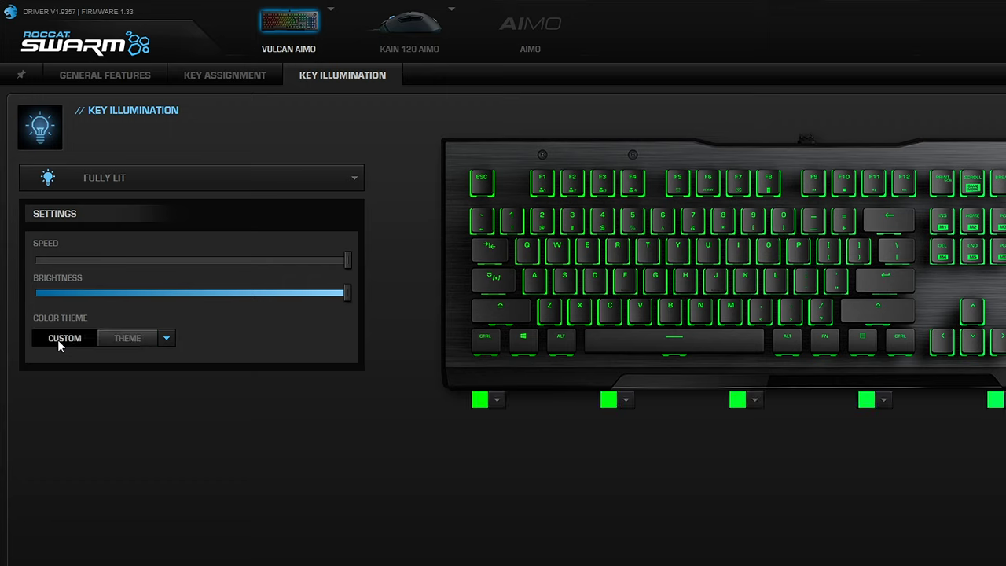
left_click(498, 401)
left_click(465, 487)
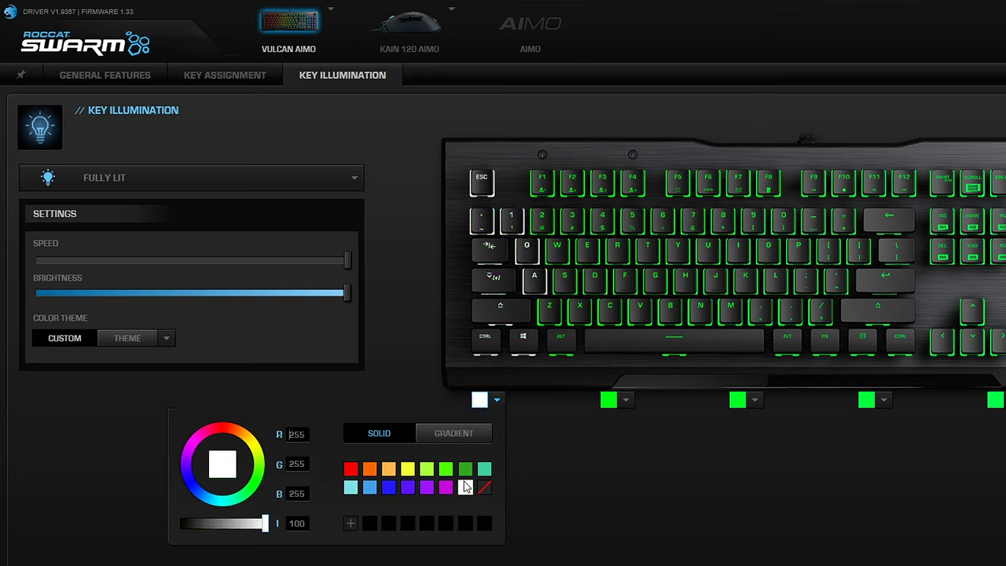
left_click(755, 401)
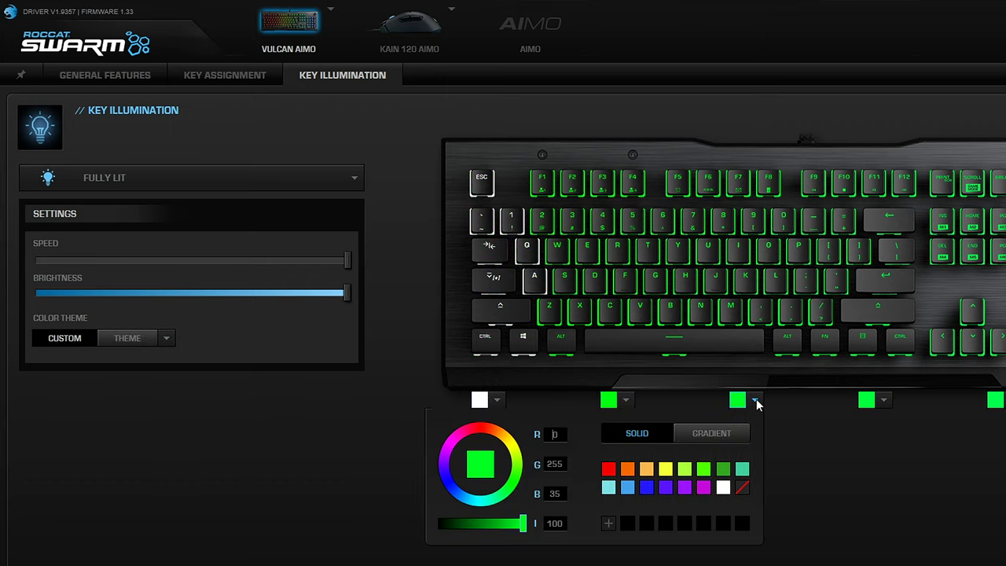
left_click(666, 486)
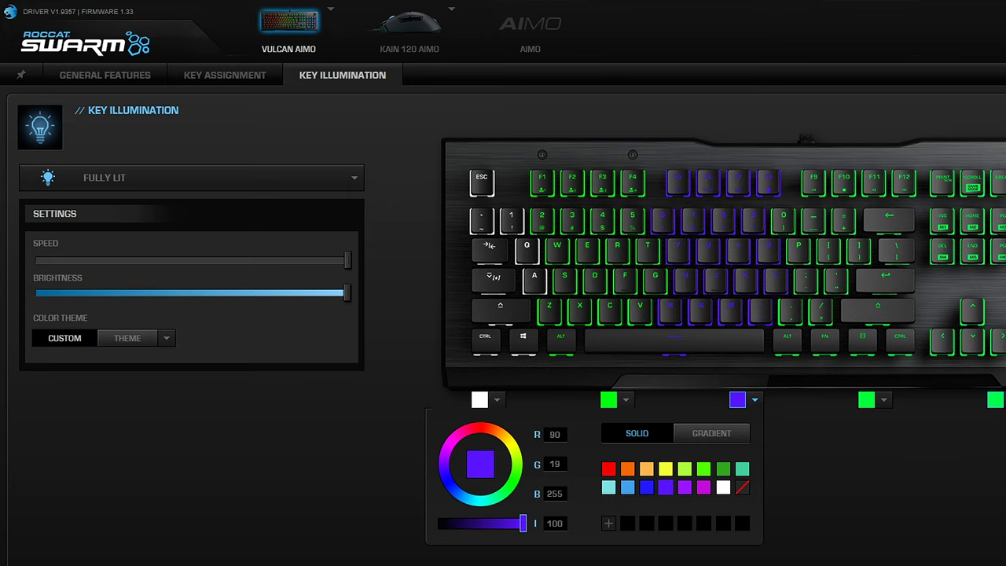
left_click(884, 400)
left_click(866, 470)
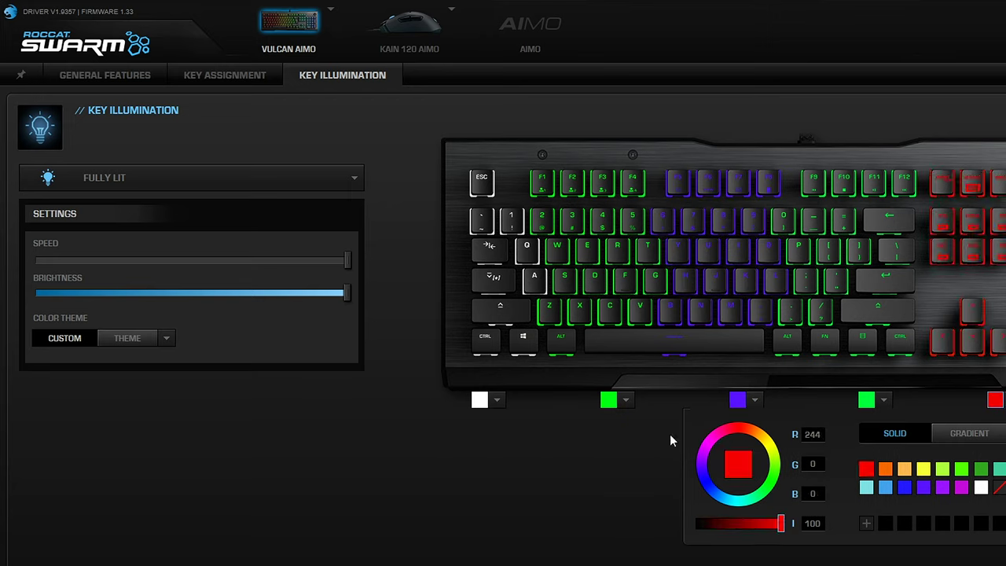
left_click(355, 463)
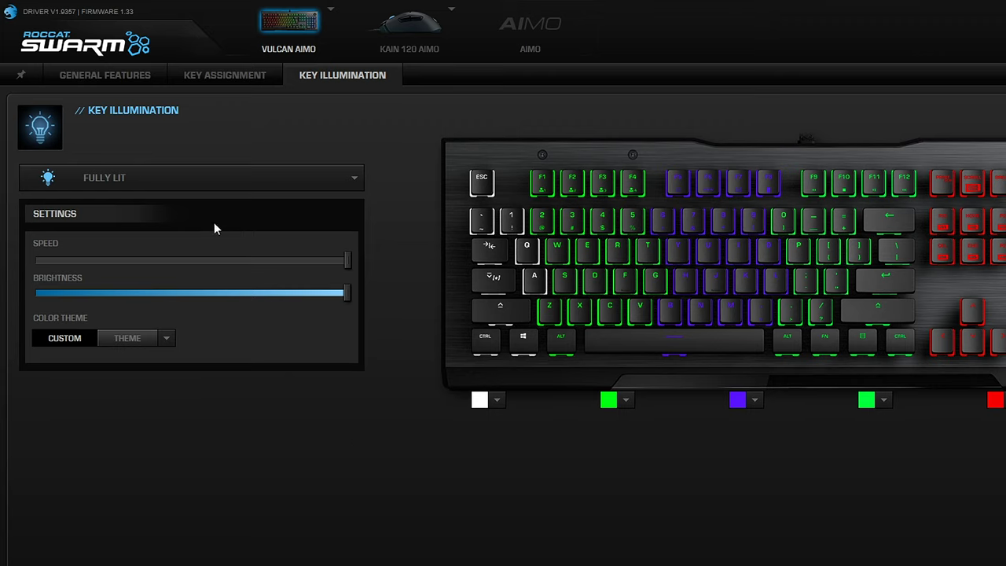
Step: Try Heartbeat 2.0 with its color theme, followed by Breathing 2.0 with custom colors
left_click(175, 180)
left_click(121, 295)
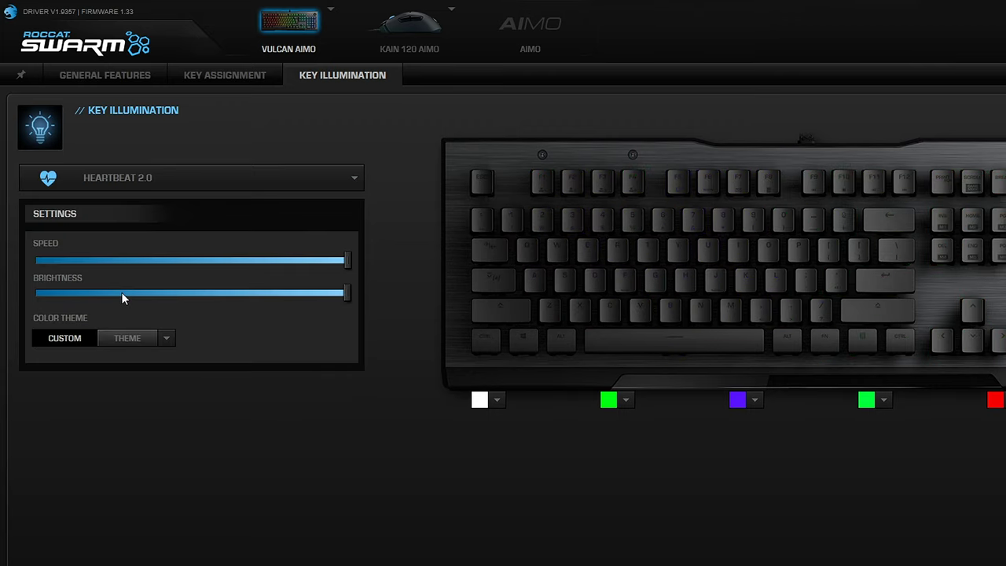
left_click(119, 338)
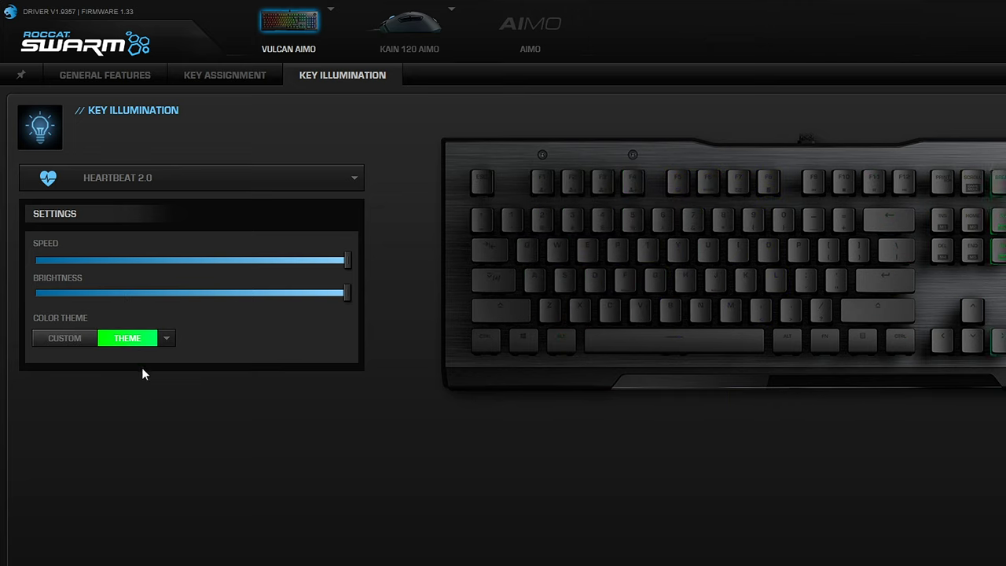
left_click(202, 193)
left_click(127, 327)
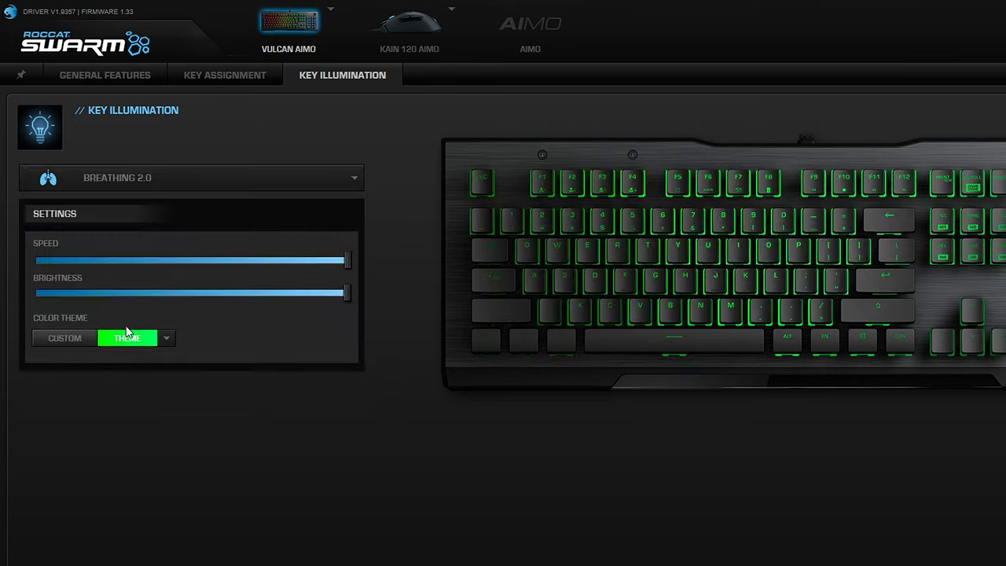
left_click(84, 345)
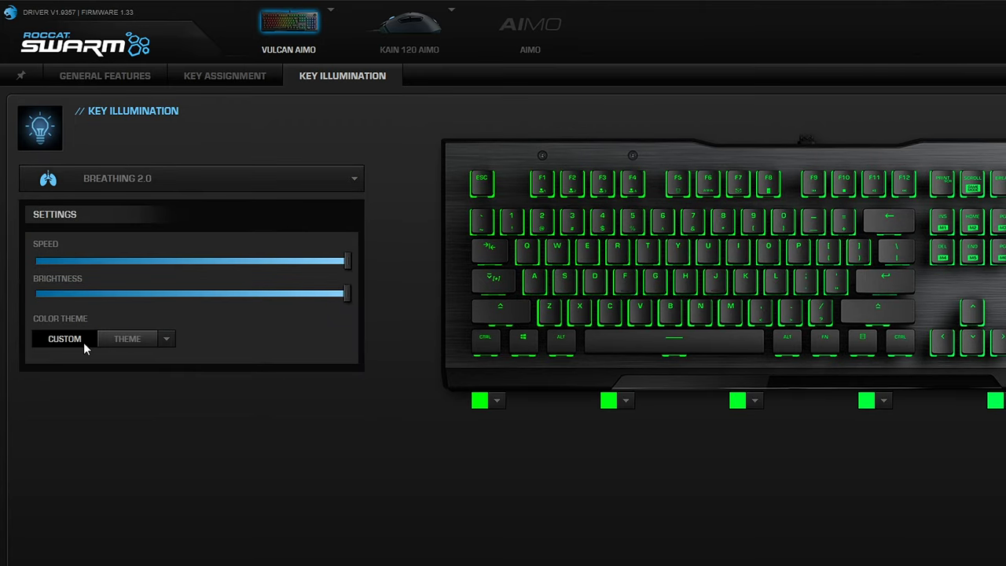
Step: Preview the Fade FX and Ripple FX lighting effects on the keyboard
left_click(241, 175)
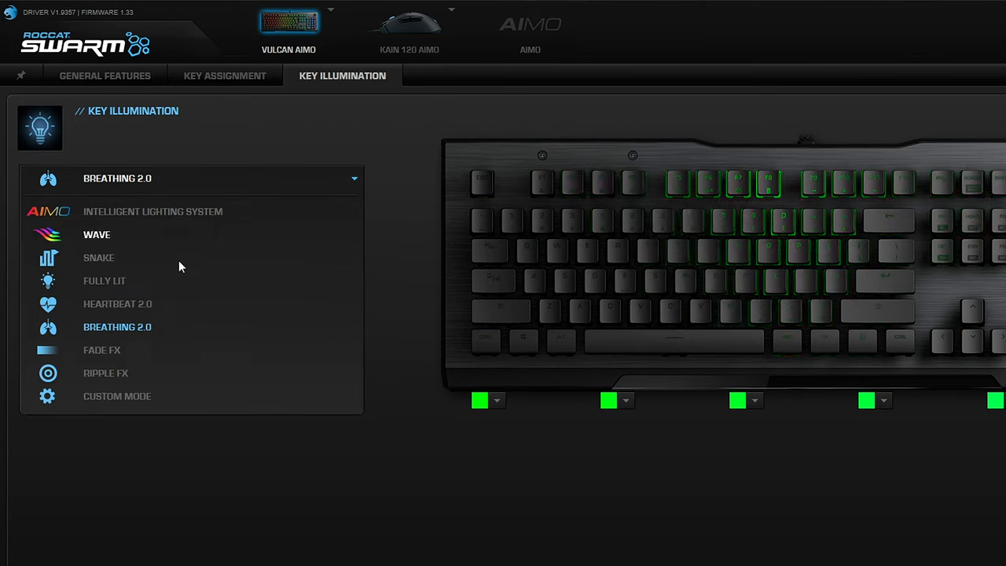
left_click(123, 350)
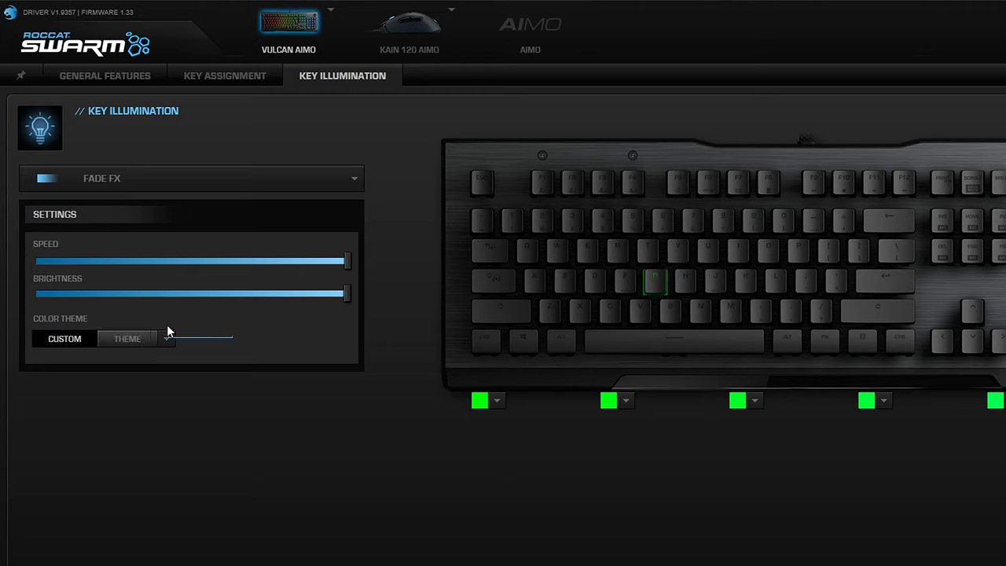
left_click(145, 178)
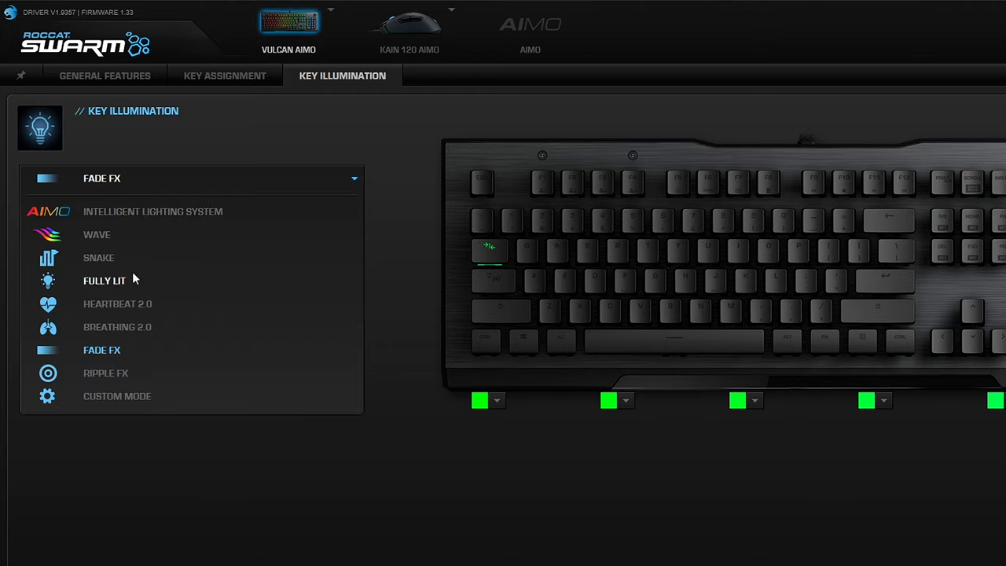
left_click(118, 372)
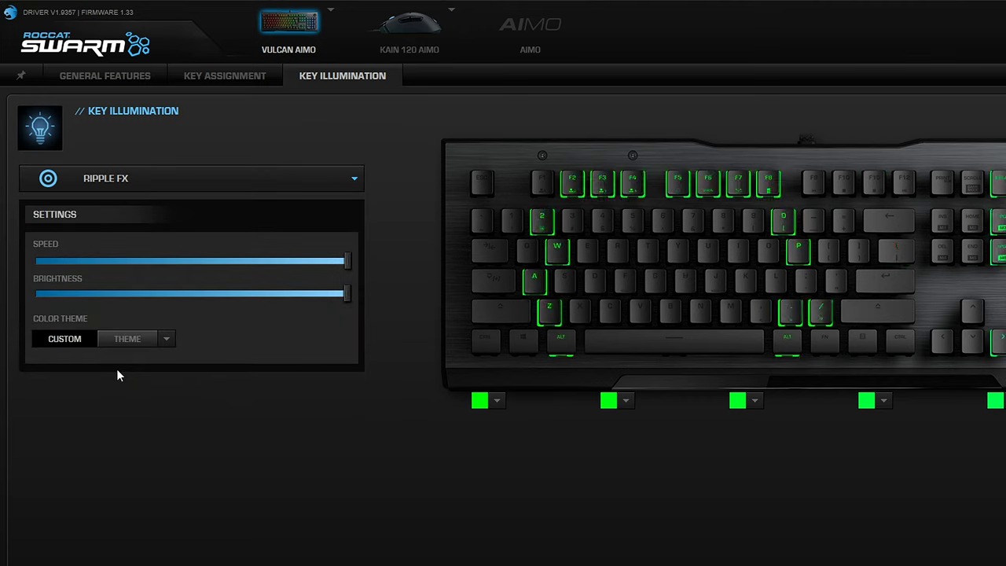
Step: Switch the illumination to Custom Mode, select the WASD zone and color its keys red
left_click(192, 178)
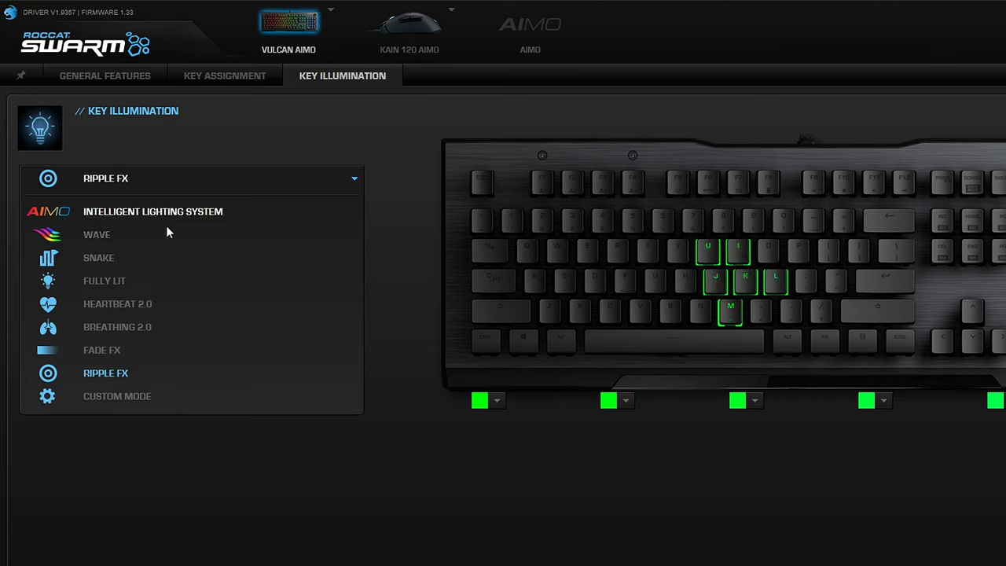
left_click(115, 395)
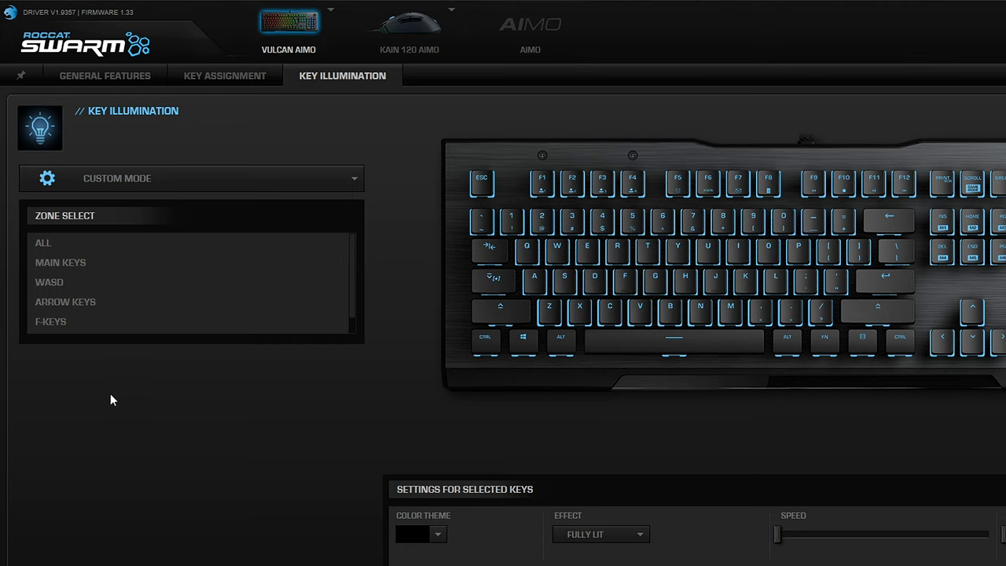
left_click(59, 281)
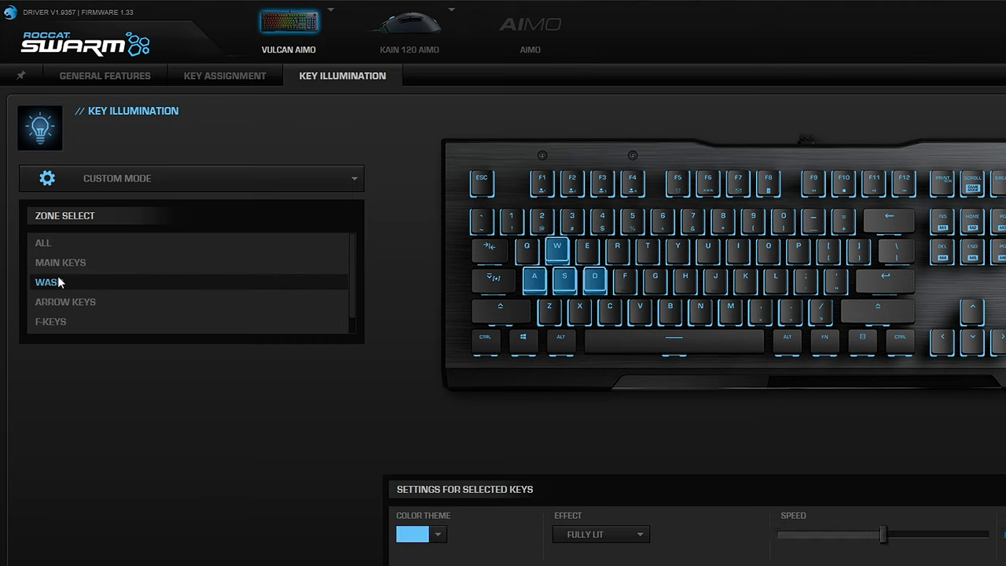
left_click(438, 534)
left_click(468, 561)
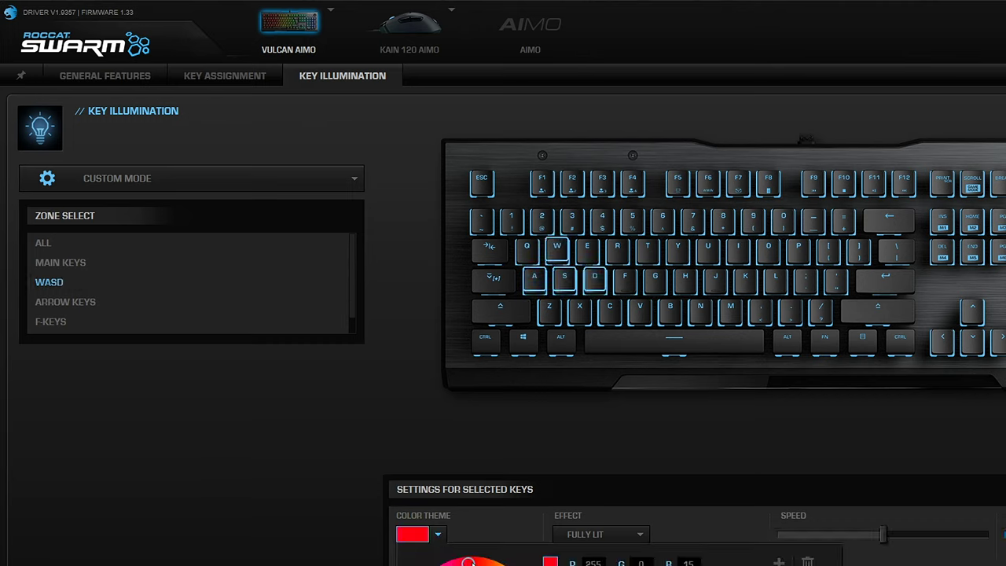
left_click(548, 464)
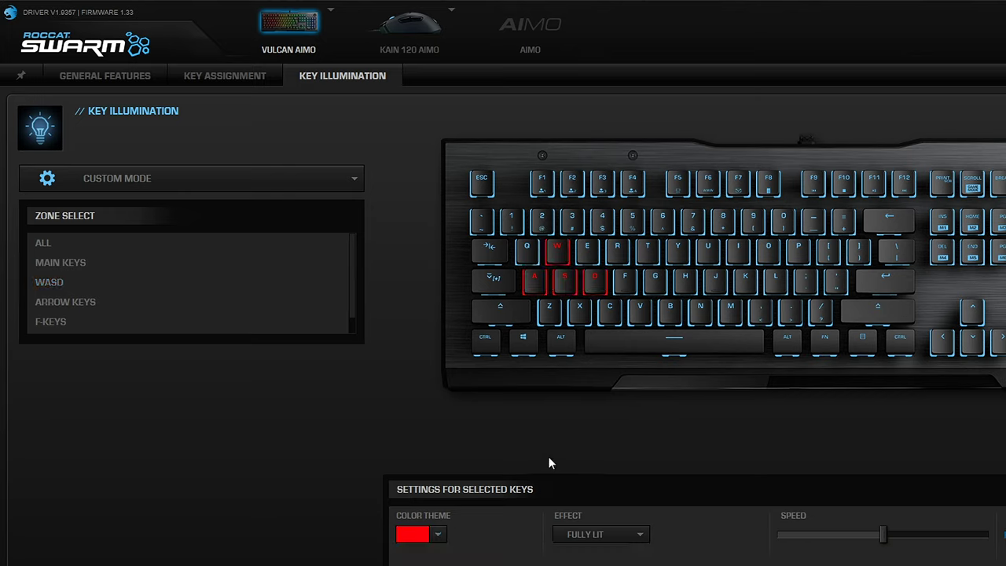
Step: Set the lighting effect of the selected WASD keys to Heartbeat
left_click(583, 536)
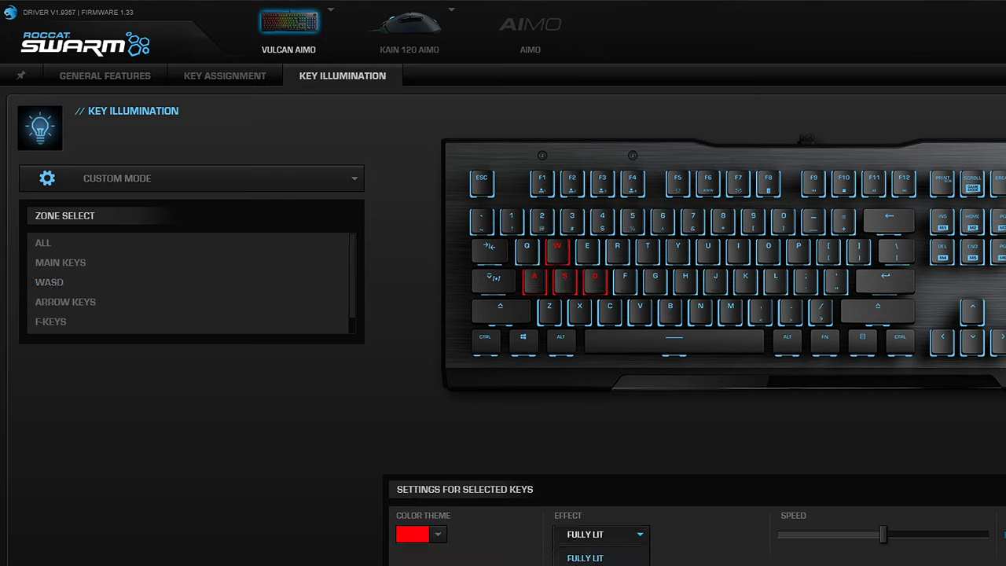
key("Down")
key("Down")
key("Down")
key("Return")
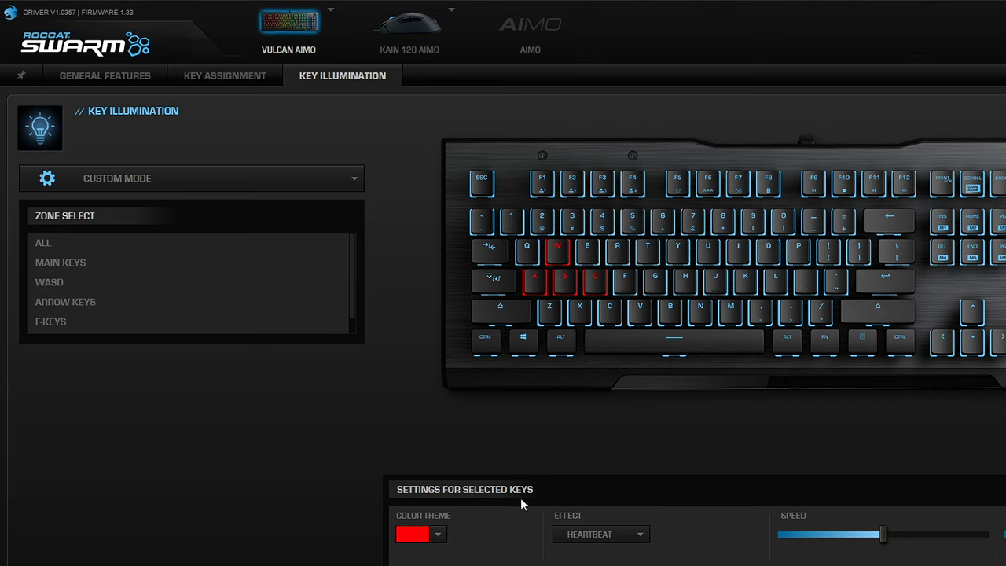
Step: Select all keys, exclude the WASD keys from the selection, and color the rest green with RGB 0, 255, 10
left_click(40, 245)
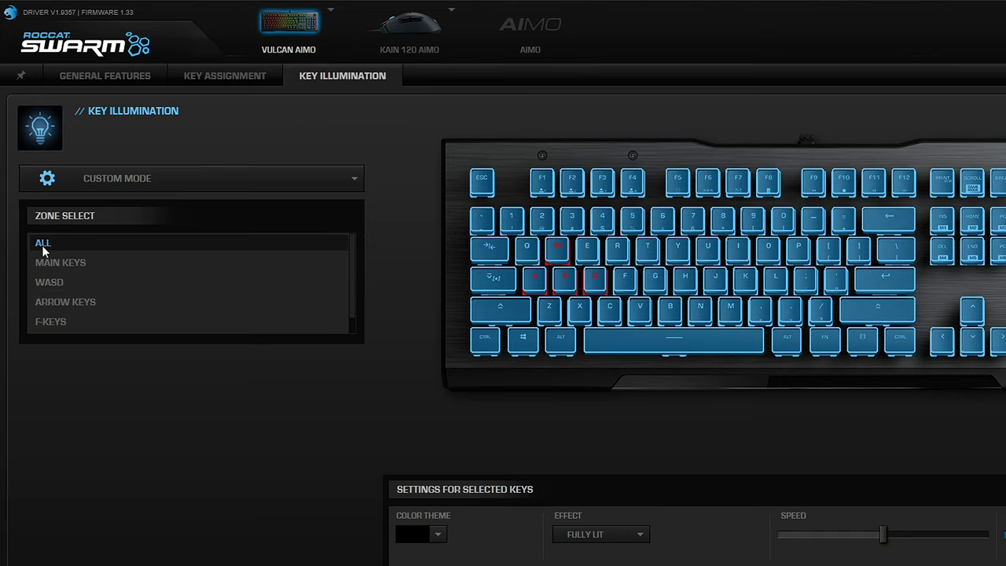
left_click(533, 280)
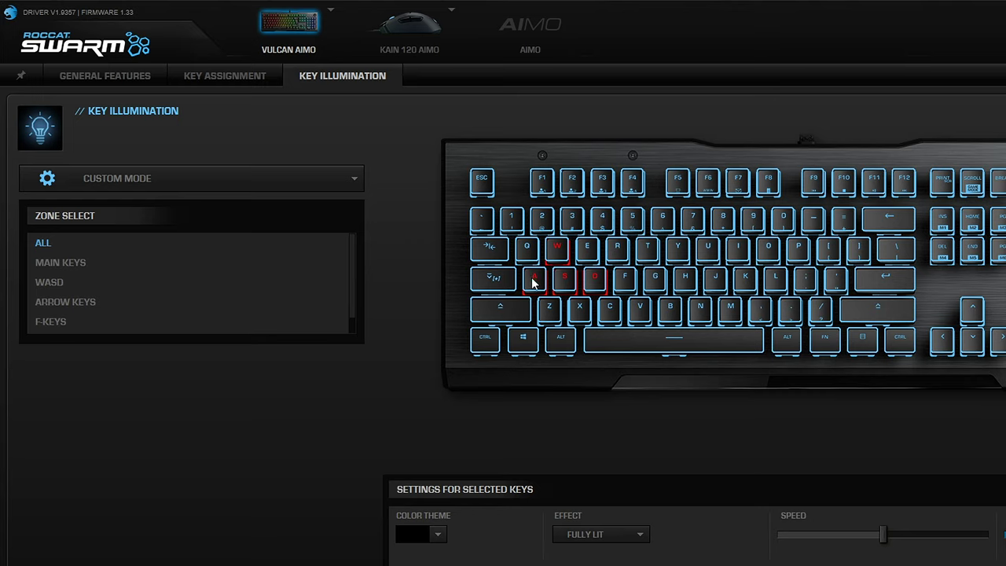
left_click(564, 280)
left_click(585, 278)
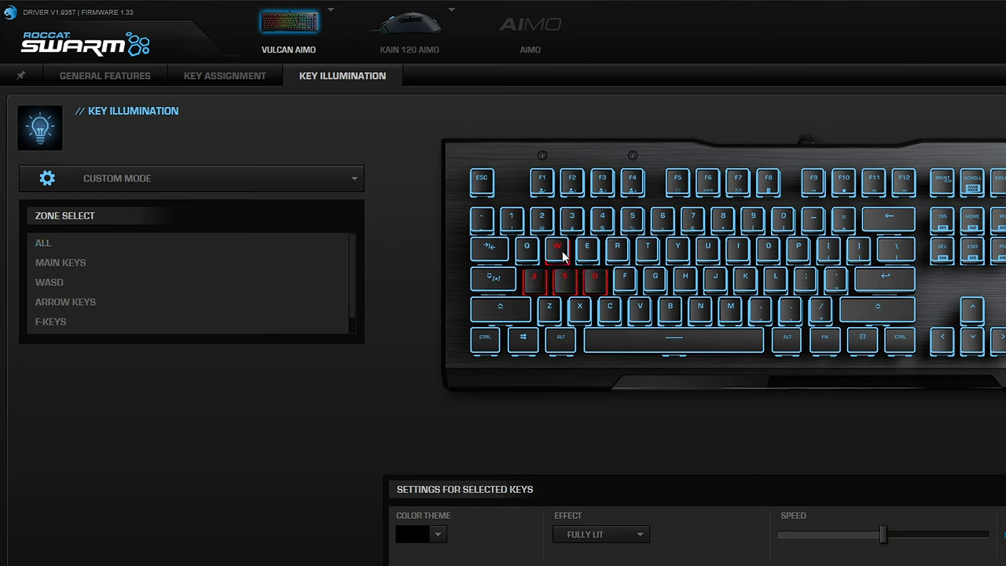
left_click(439, 535)
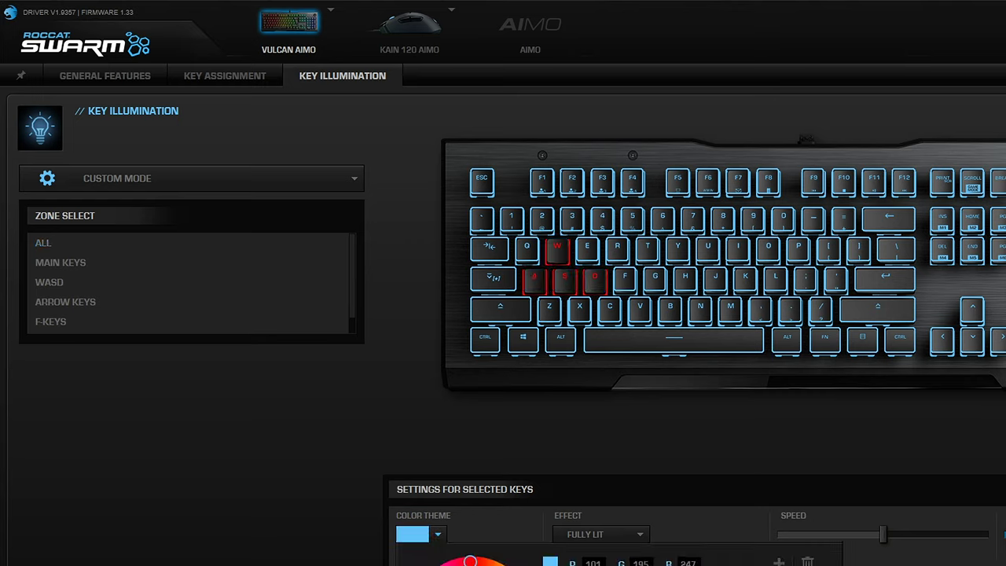
left_click_drag(471, 562, 472, 565)
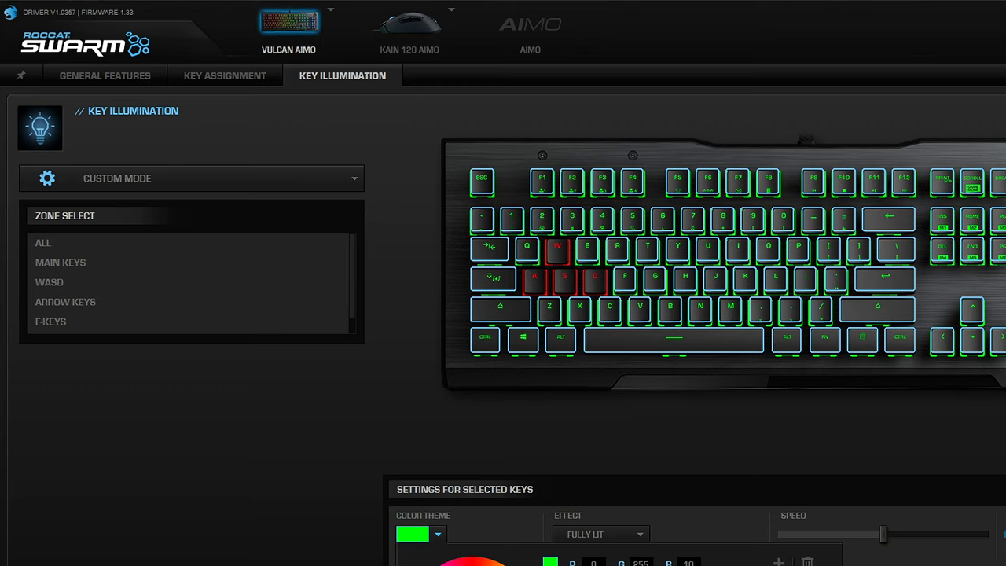
left_click(695, 488)
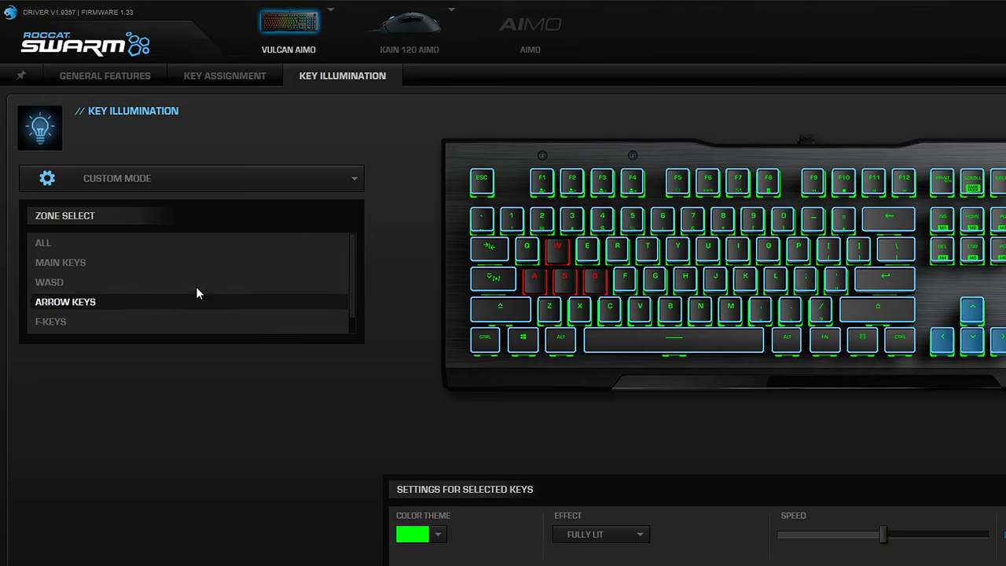
Step: Choose the F-Keys zone and recolor the selected keys outside WASD purple
left_click(67, 323)
left_click(438, 535)
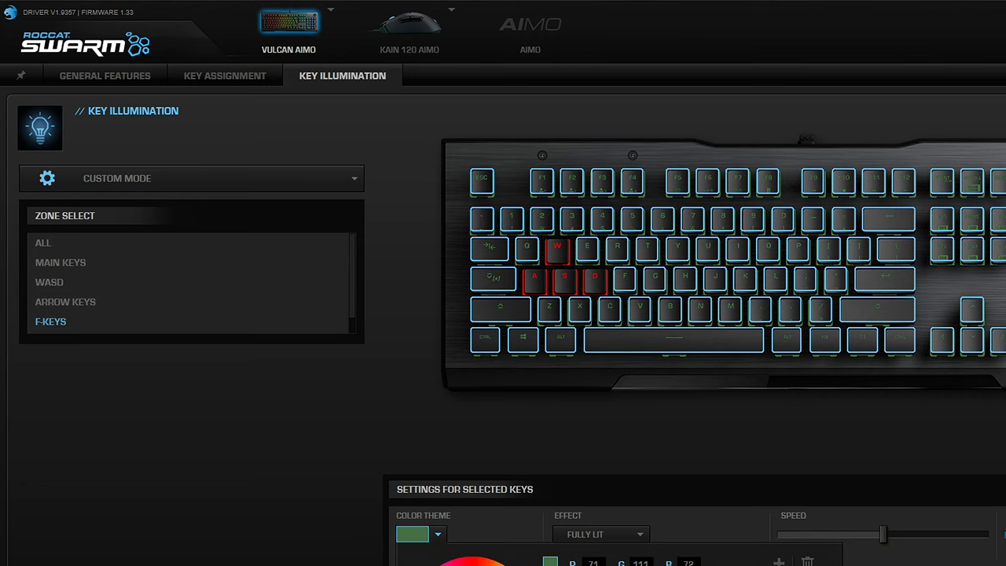
left_click(48, 321)
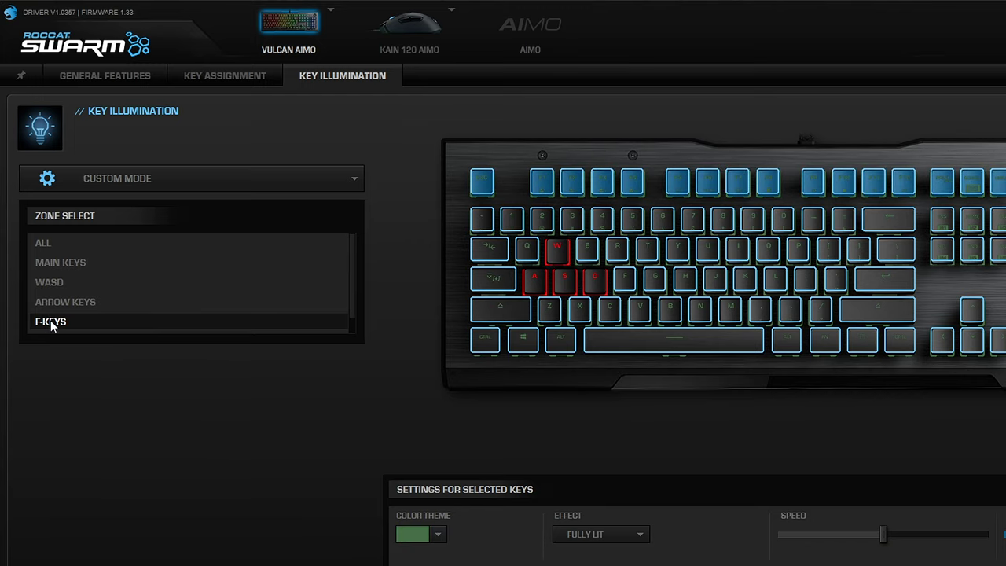
left_click(438, 536)
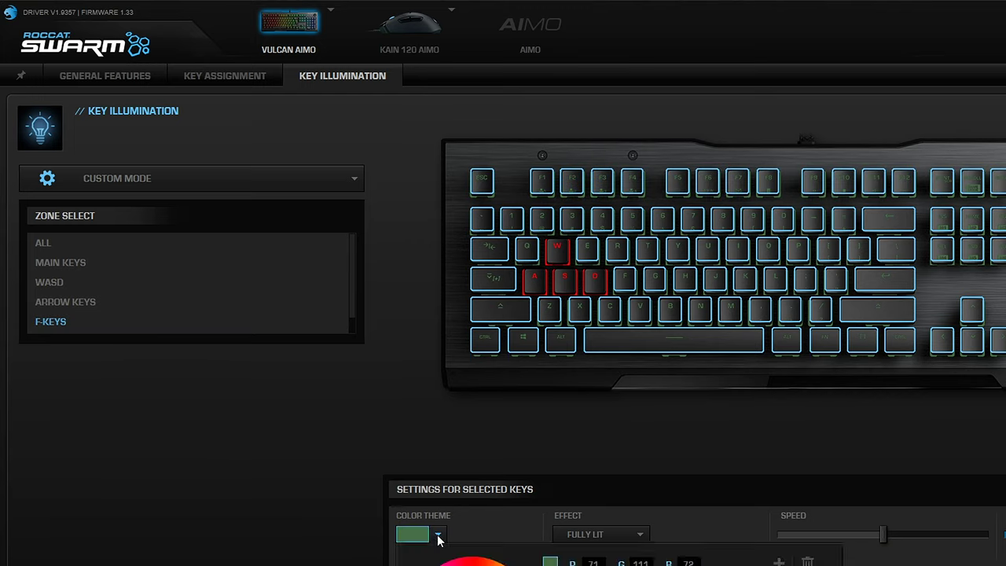
left_click(457, 563)
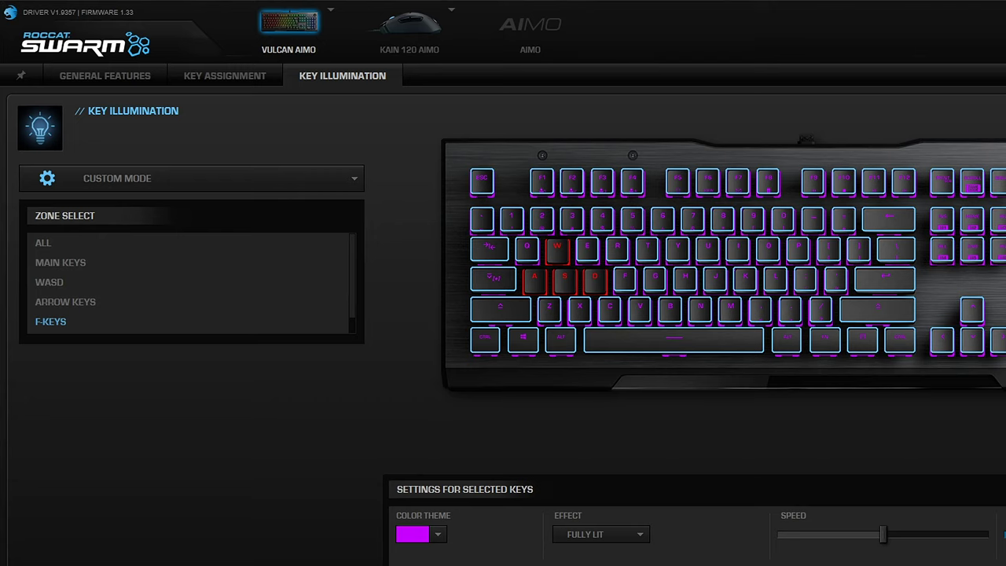
Step: Switch the illumination mode to the AIMO Intelligent Lighting System
left_click(124, 188)
left_click(107, 209)
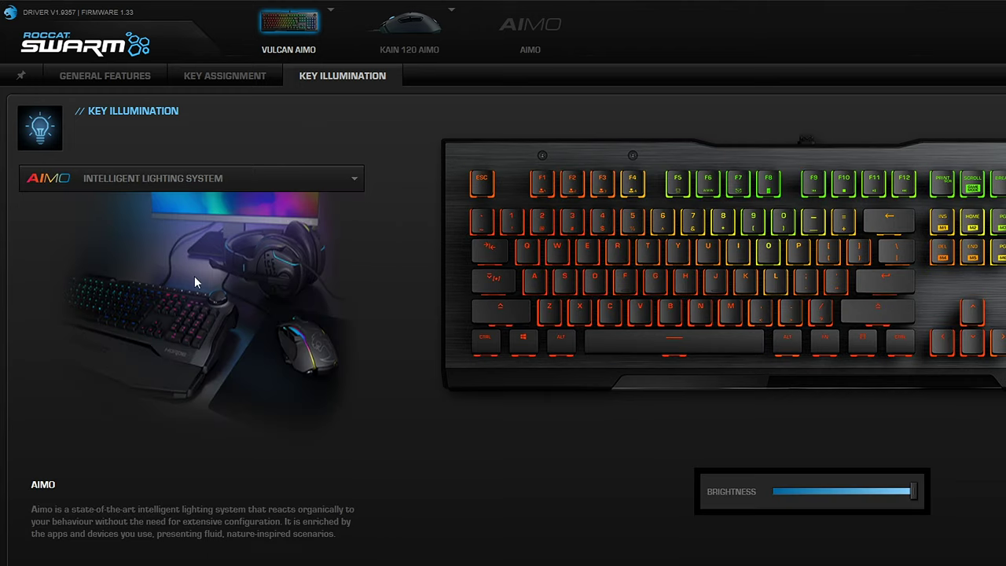